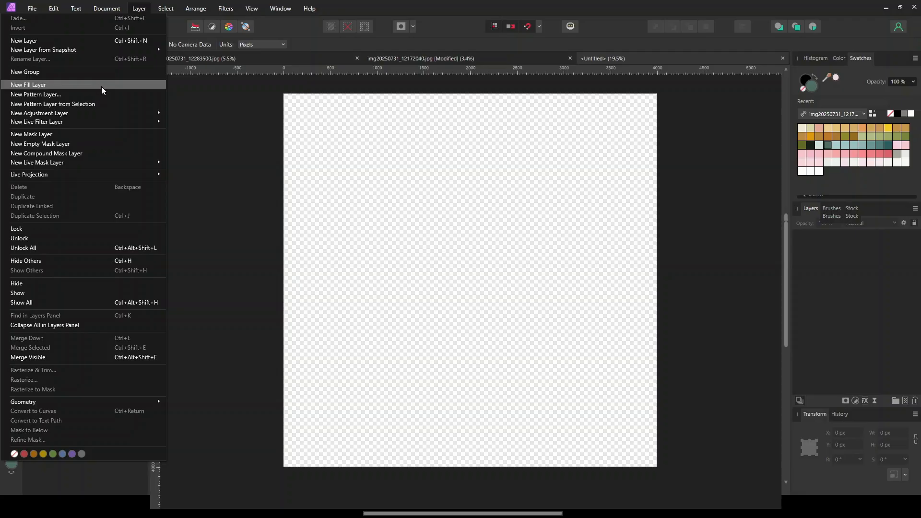
mouse_move(54, 8)
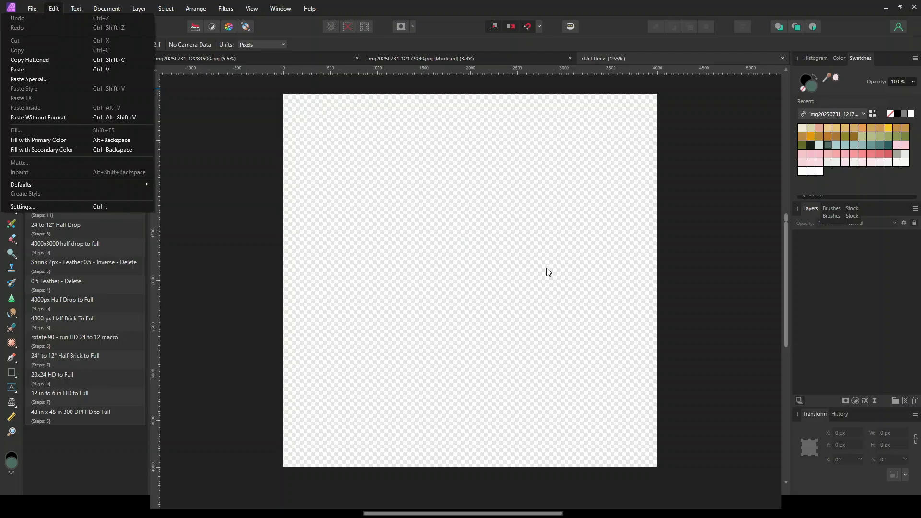
left_click(536, 8)
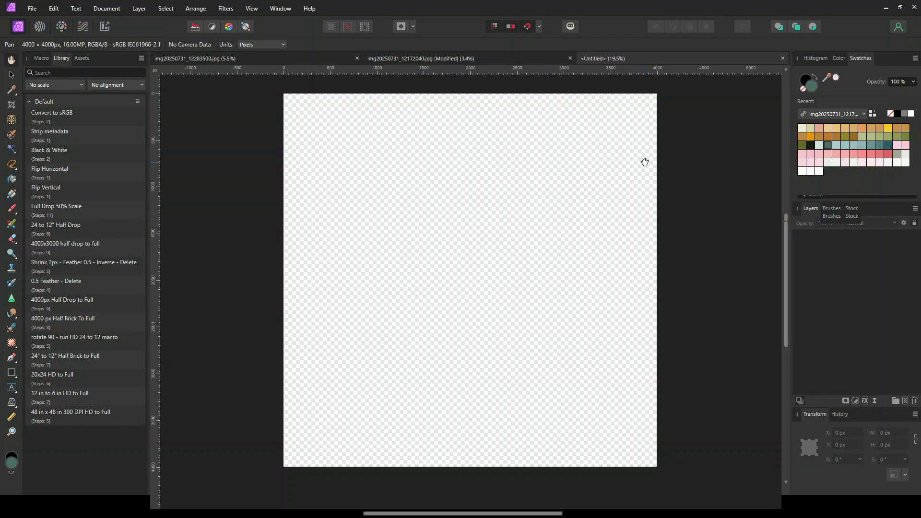
Review the layout and color settings of the 4000x4000px 300dpi new-document preset, leaving without creating a document.
left_click(32, 9)
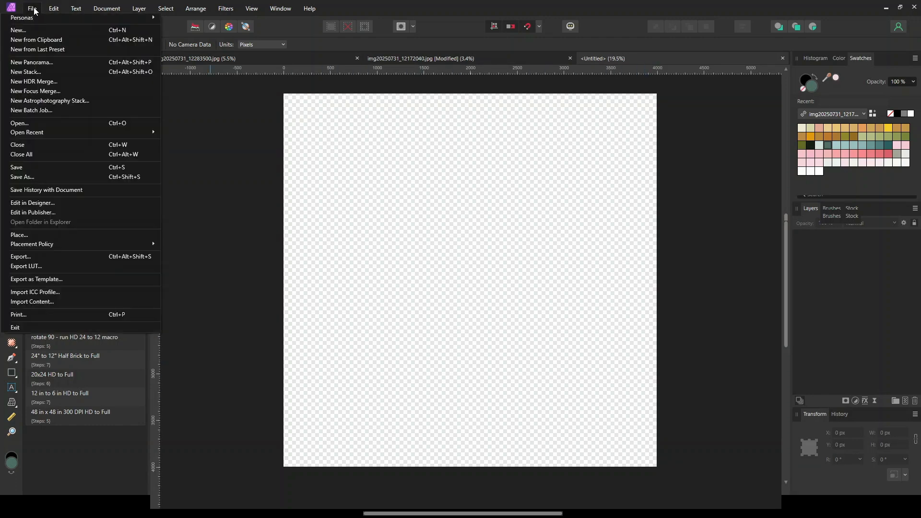
left_click(38, 29)
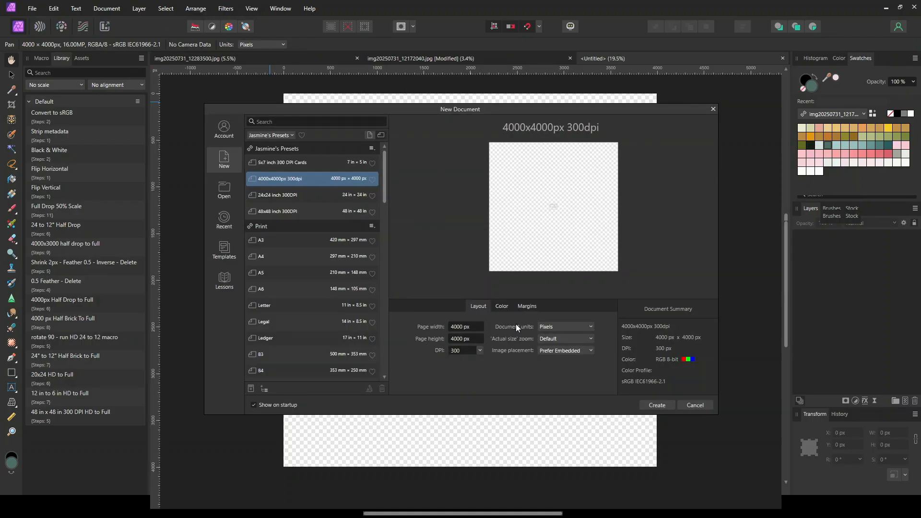
left_click(501, 306)
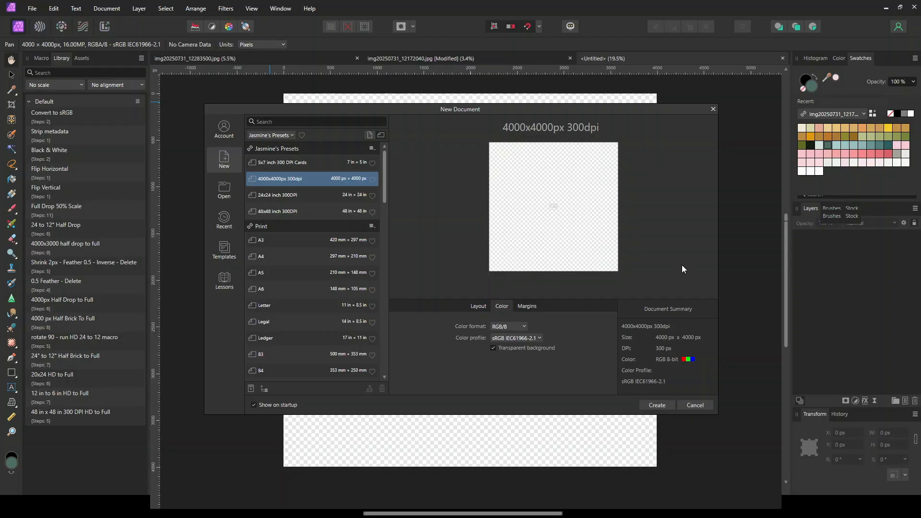
left_click(695, 405)
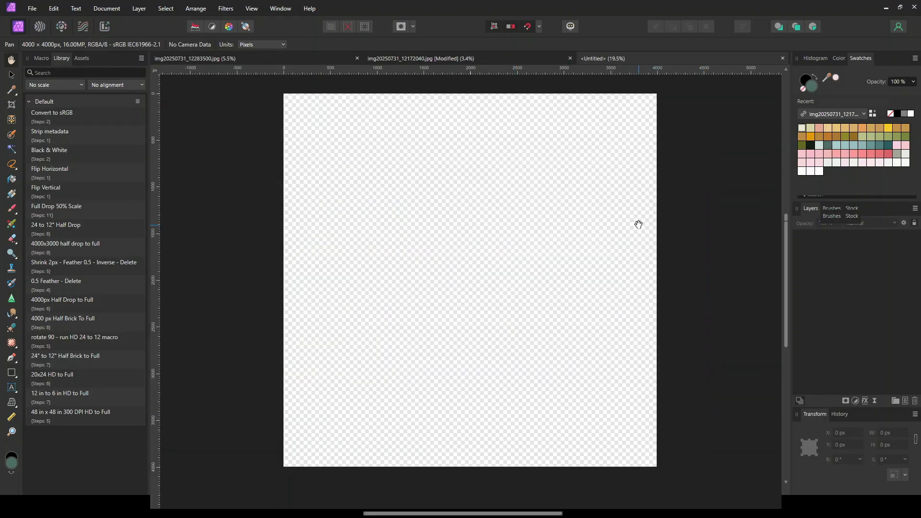
Add a new pattern layer with a width of 1000 and a height of 1000 pixels.
left_click(135, 9)
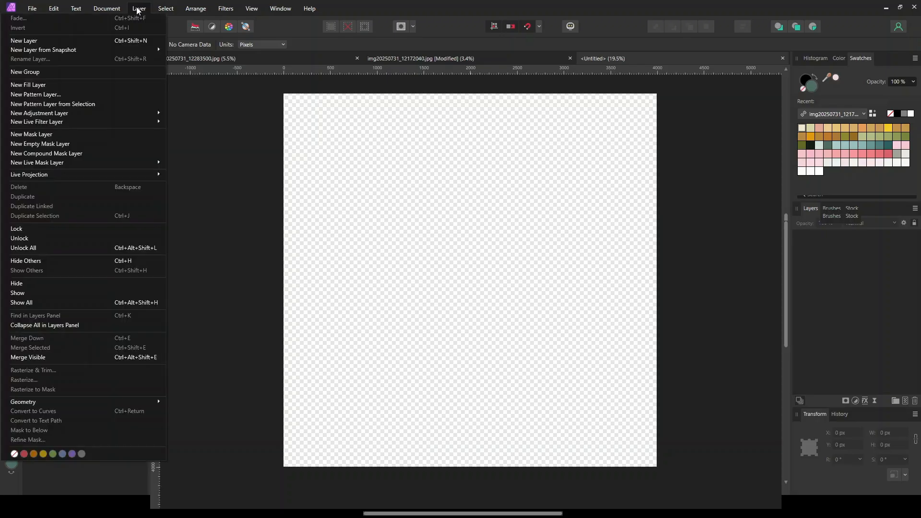
left_click(77, 95)
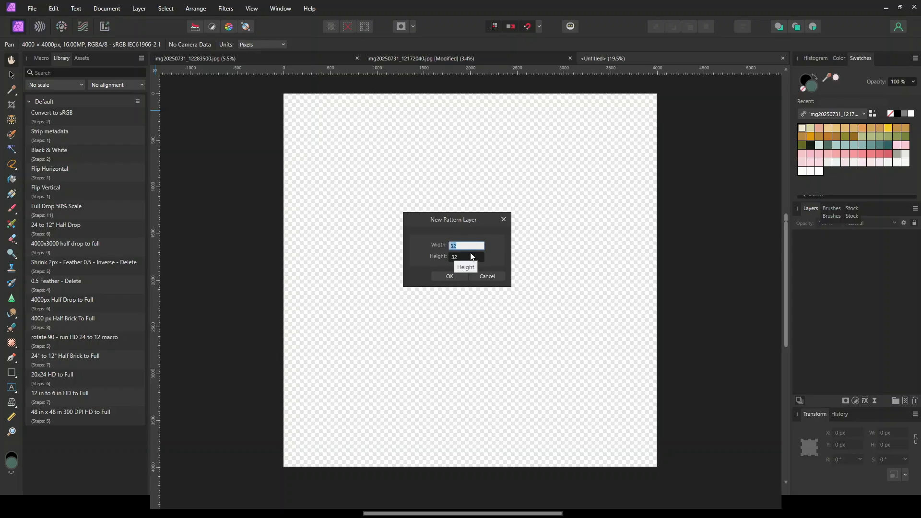
type("30")
left_click(473, 257)
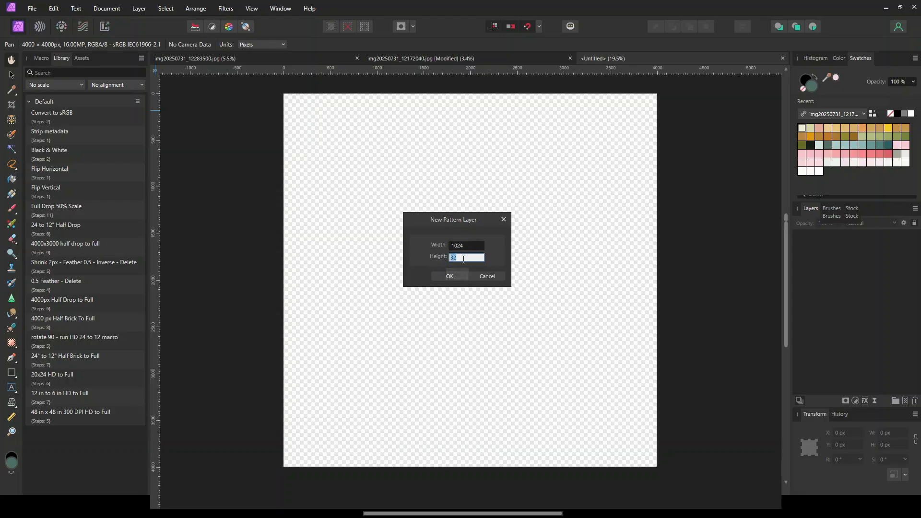
left_click(477, 245)
type("1000")
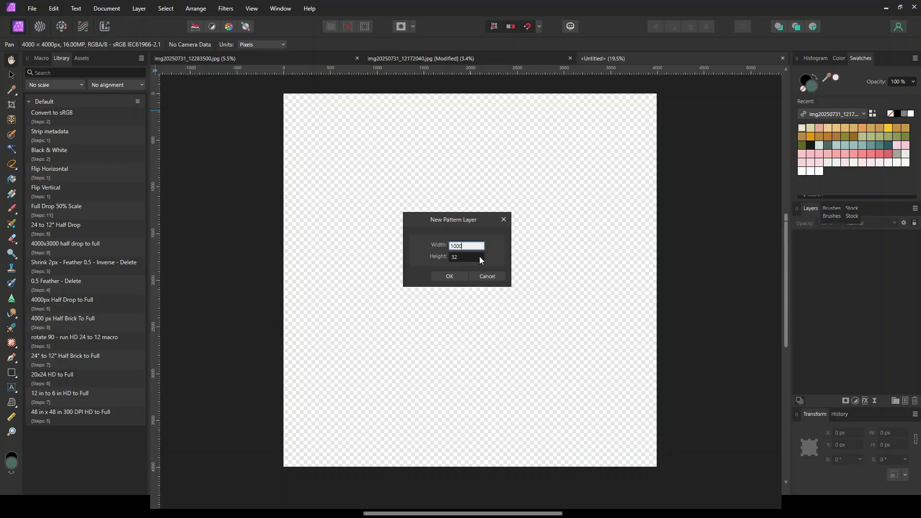
type("100")
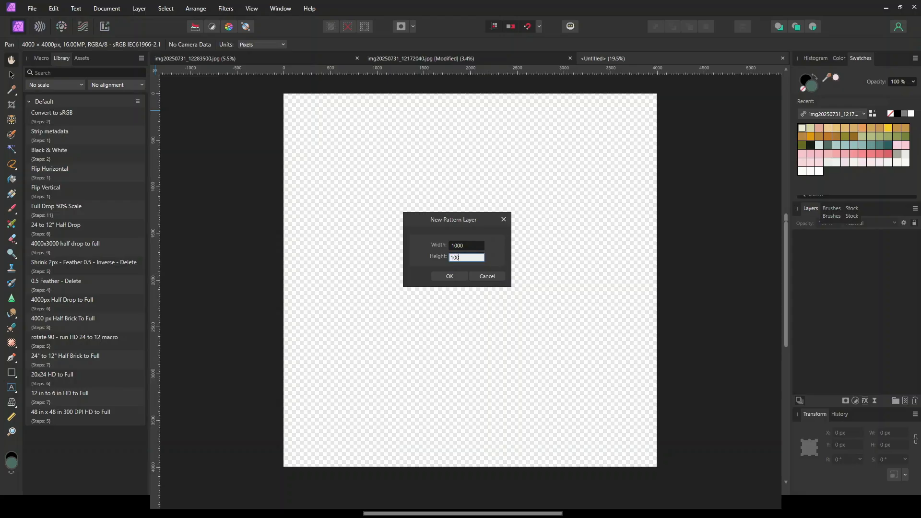
type("0")
left_click(454, 277)
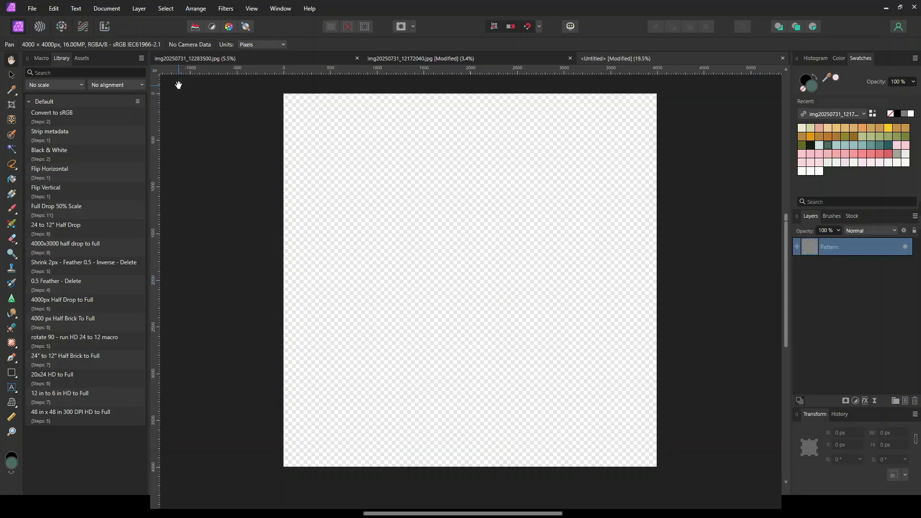
Activate the Paint Brush Tool and choose the dark grey-green swatch as the painting color.
left_click(12, 209)
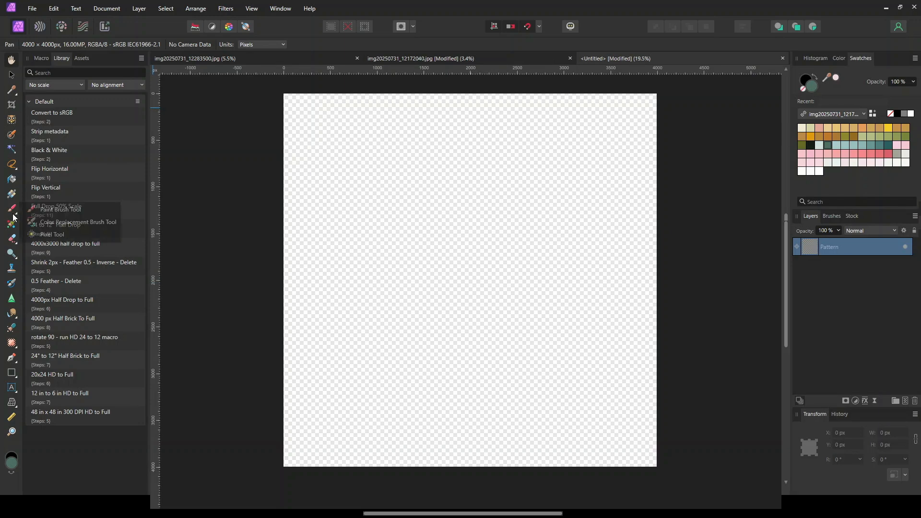
left_click(85, 213)
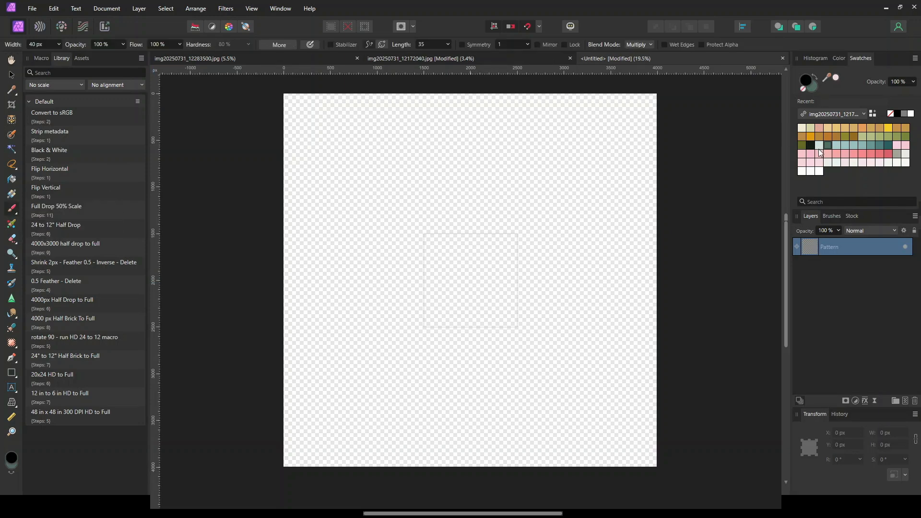
left_click(826, 146)
Choose the Analog Ink Brush from the Inks brush category.
left_click(833, 218)
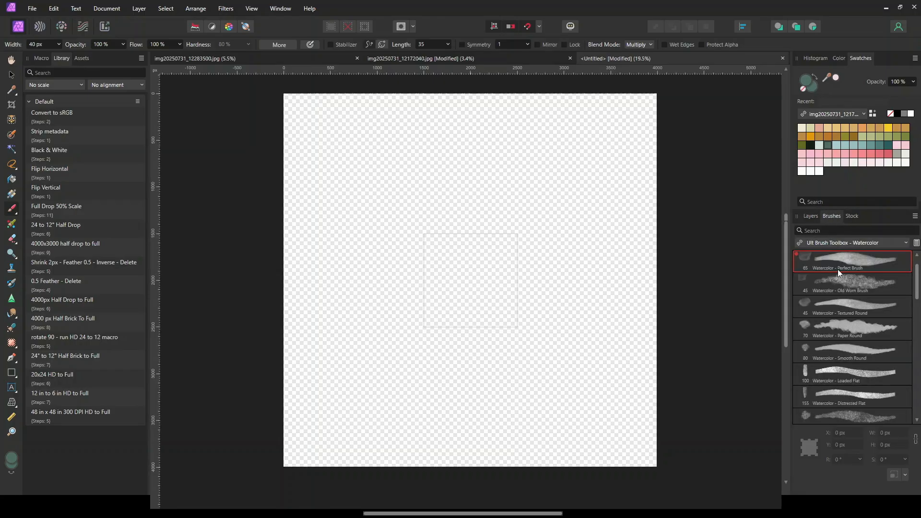
left_click(850, 245)
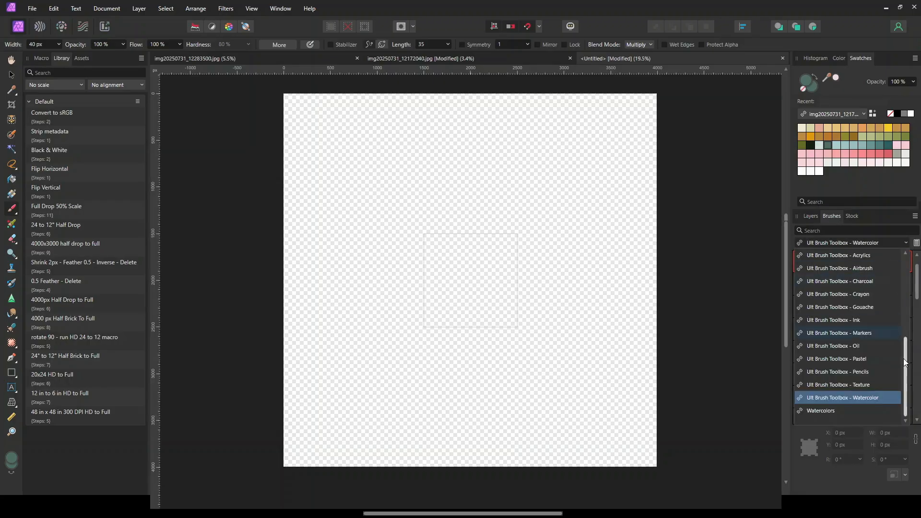
left_click_drag(905, 351, 910, 263)
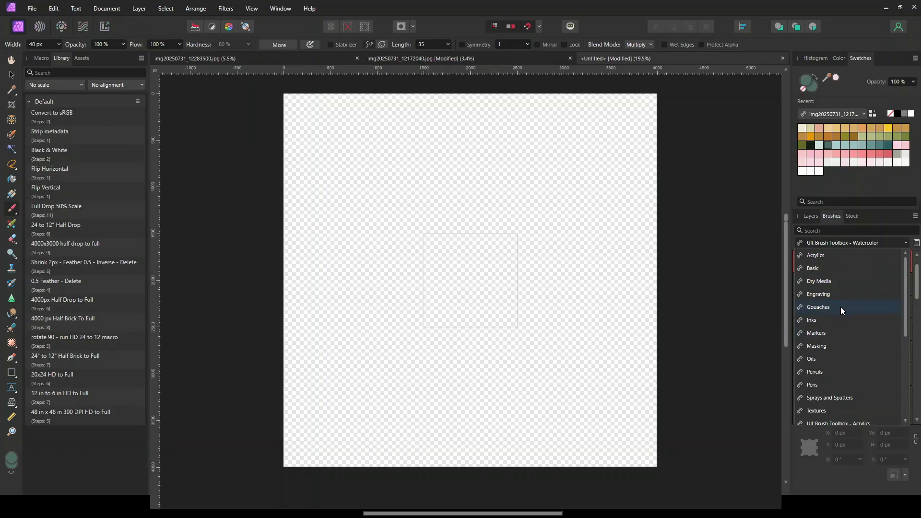
left_click(827, 321)
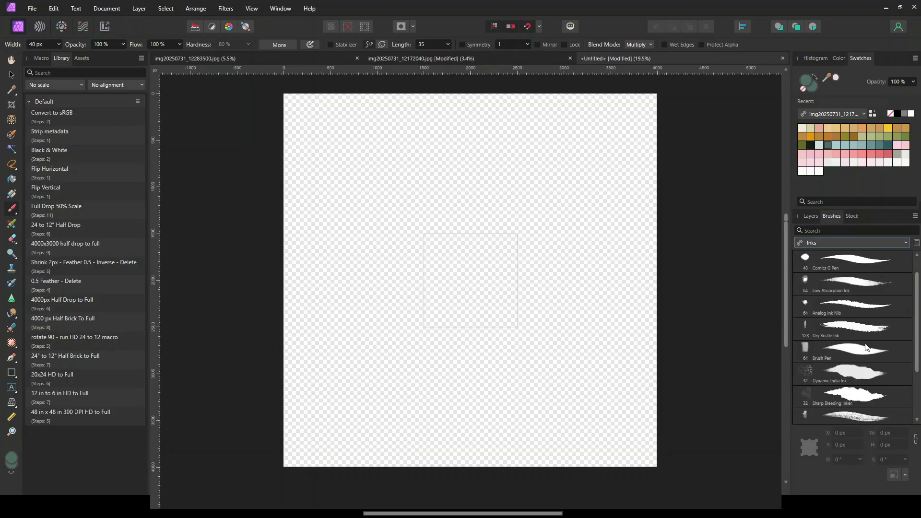
left_click(847, 338)
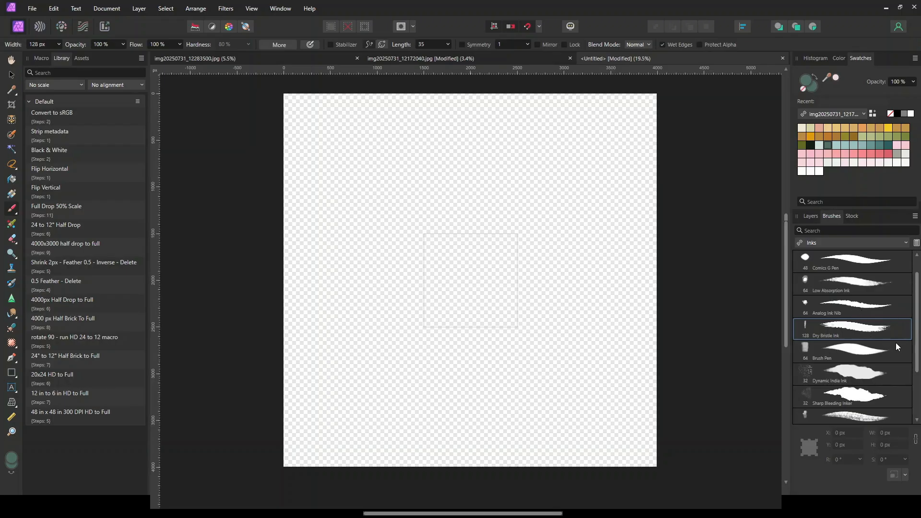
scroll(917, 331, "down", 2)
scroll(886, 364, "down", 2)
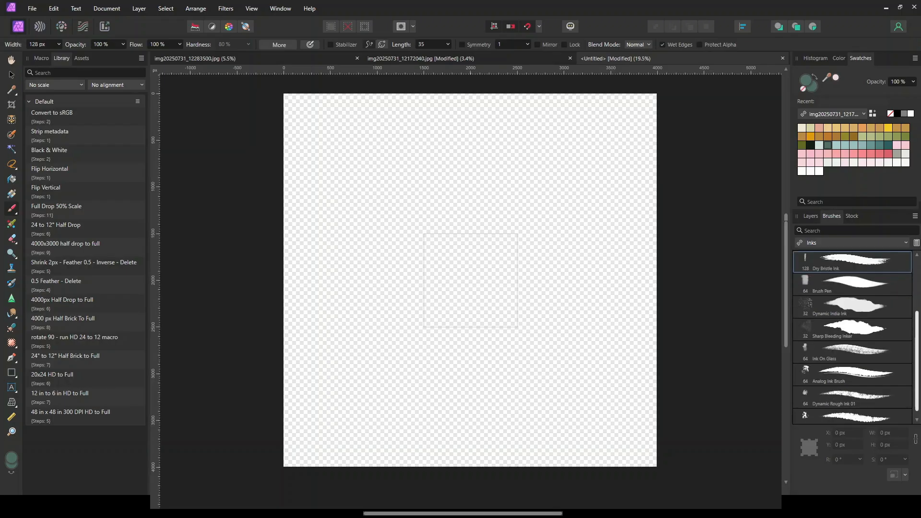
left_click(839, 372)
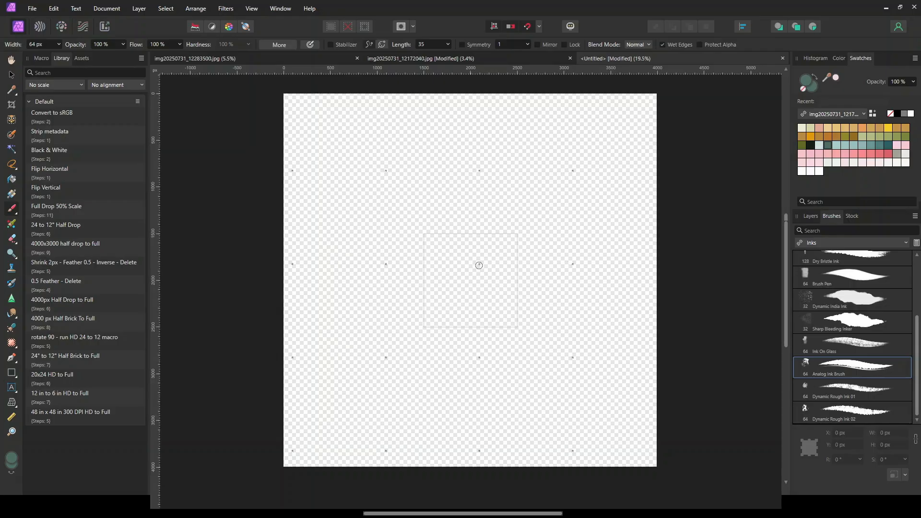
Enlarge the brush to 225 px and paint overlapping curved strokes across the central tile of the pattern layer.
key("bracketright")
key("bracketright")
key("bracketright")
key("bracketright")
key("bracketright")
key("bracketright")
key("bracketright")
mouse_move(473, 261)
left_mouse_down()
mouse_move(489, 251)
mouse_move(479, 257)
mouse_move(473, 246)
mouse_move(488, 216)
mouse_move(508, 232)
mouse_move(496, 212)
mouse_move(517, 238)
mouse_move(508, 291)
mouse_move(483, 300)
left_mouse_up()
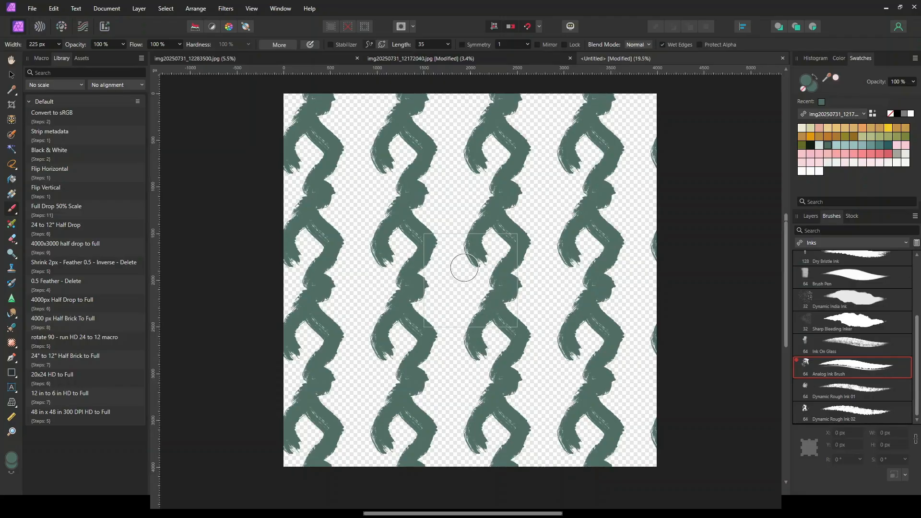
mouse_move(464, 267)
left_mouse_down()
mouse_move(434, 276)
mouse_move(462, 305)
left_mouse_up()
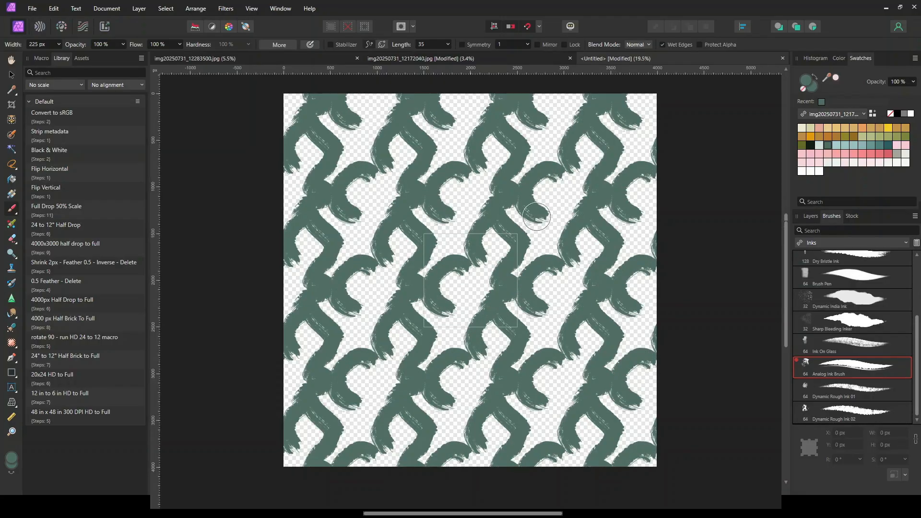
mouse_move(474, 286)
left_mouse_down()
mouse_move(472, 306)
mouse_move(456, 331)
left_mouse_up()
mouse_move(487, 260)
left_mouse_down()
mouse_move(455, 271)
mouse_move(458, 336)
left_mouse_up()
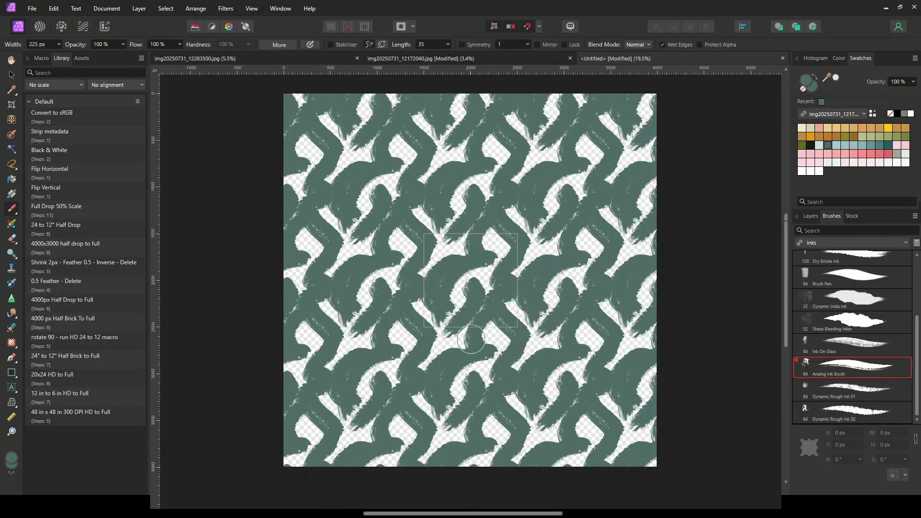
left_click_drag(511, 264, 449, 242)
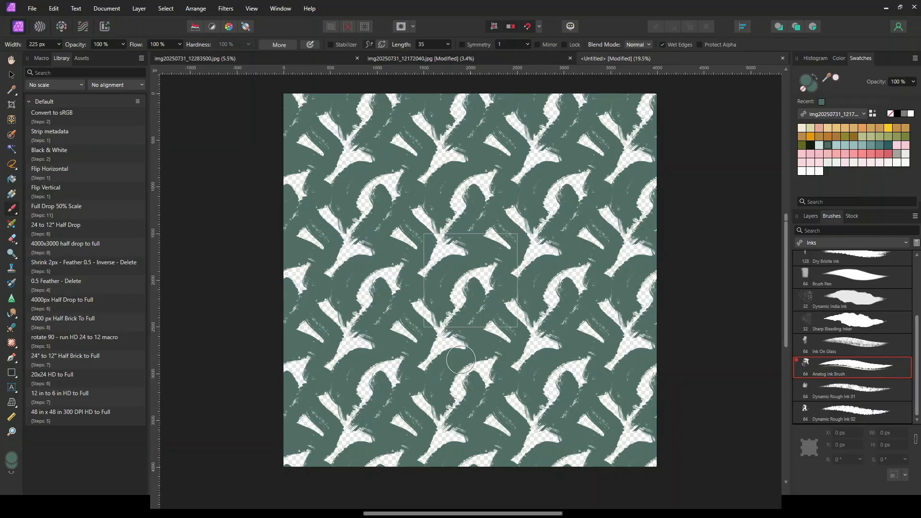
left_click(554, 292)
key("ctrl+z")
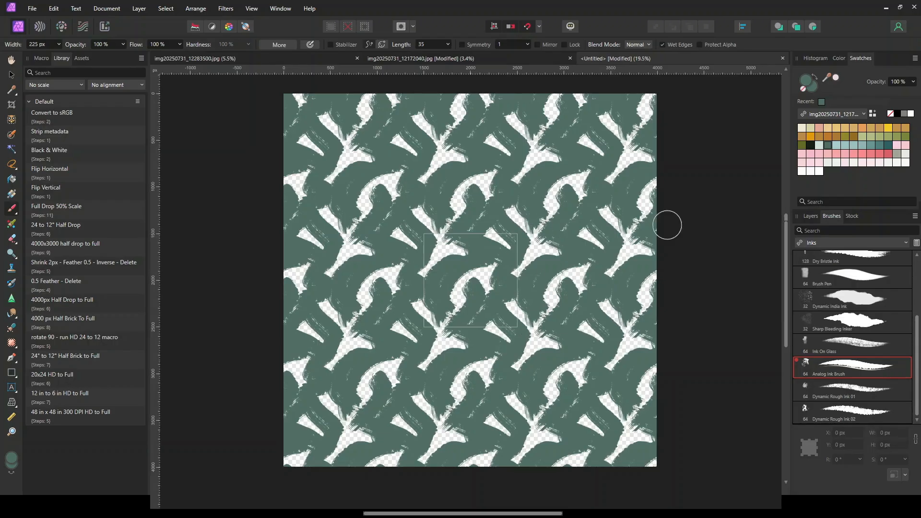
Show the pattern layer in the layer list and open the 1 Watercolor Assets collection.
left_click(810, 217)
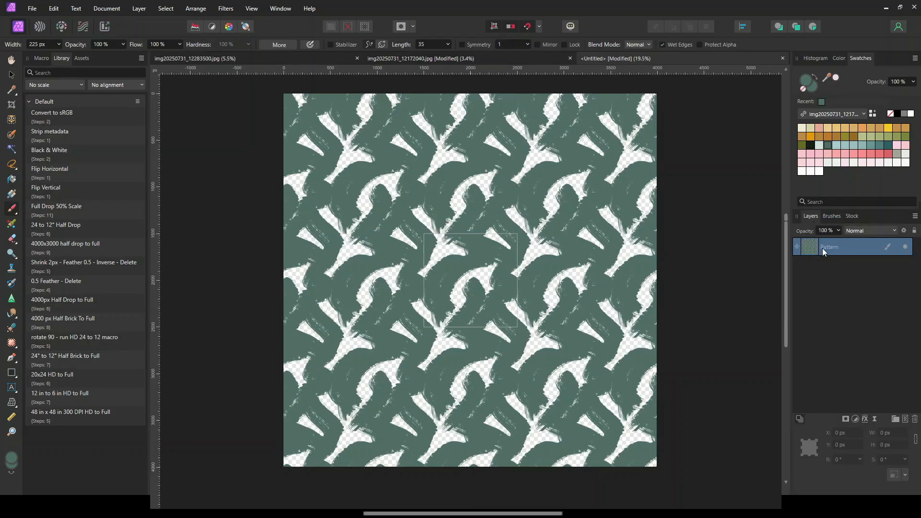
left_click(82, 58)
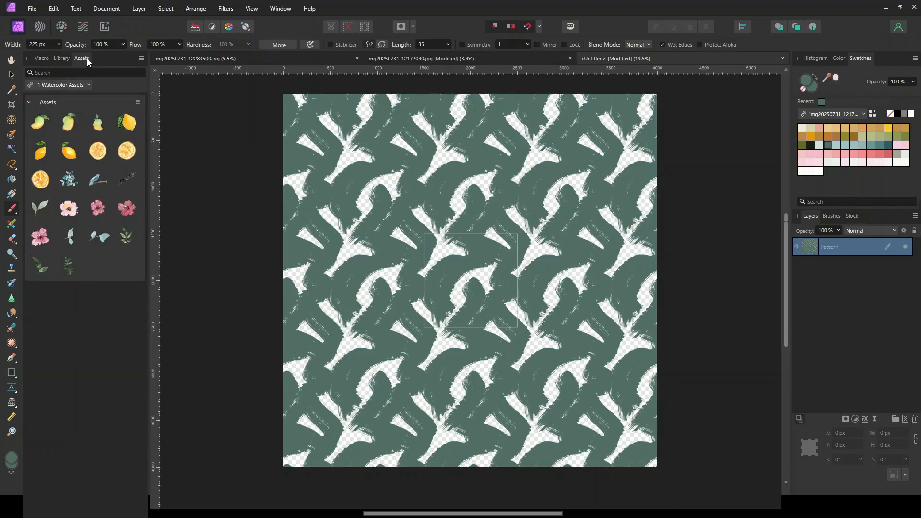
left_click(278, 9)
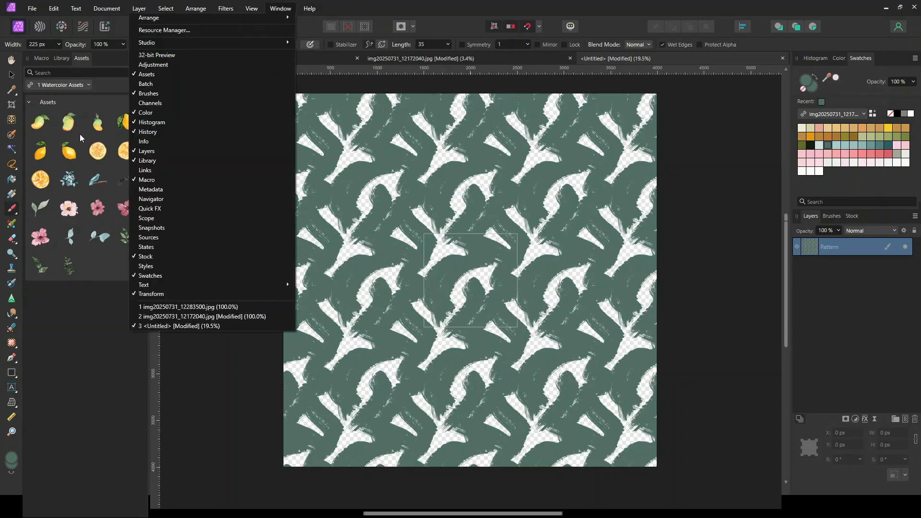
mouse_move(192, 11)
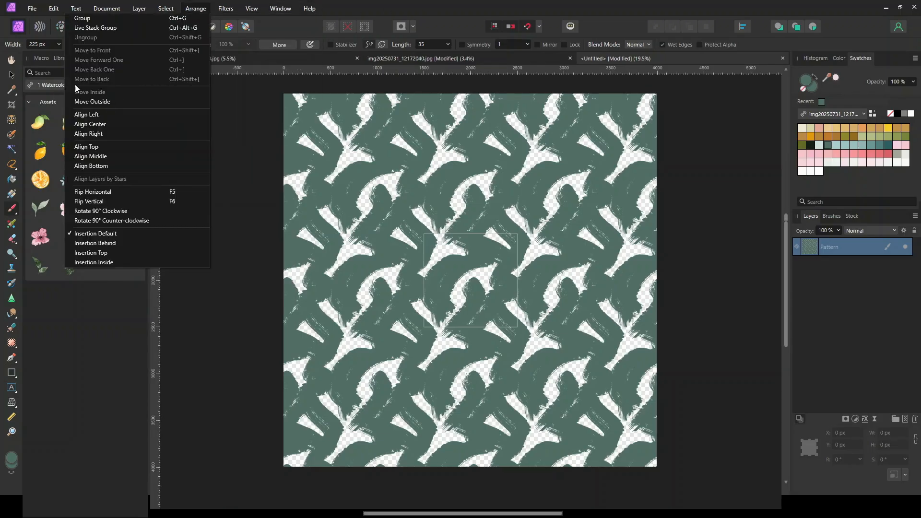
mouse_move(229, 9)
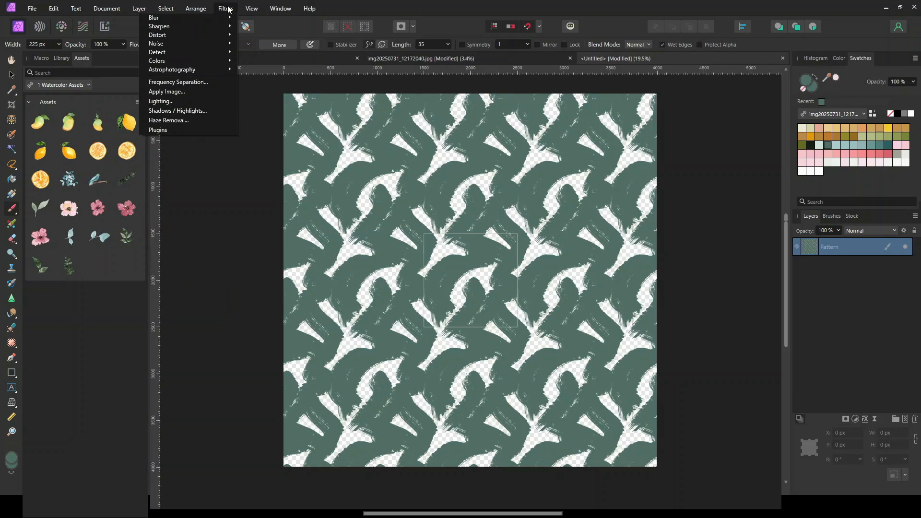
left_click(480, 5)
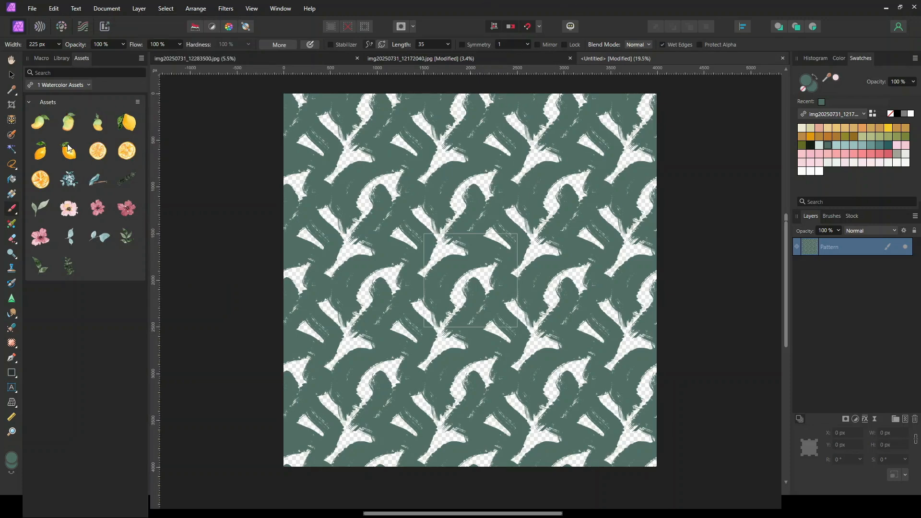
Use the Move Tool to store the painted pattern as a new asset in the 1 Watercolor Assets collection.
left_click(12, 75)
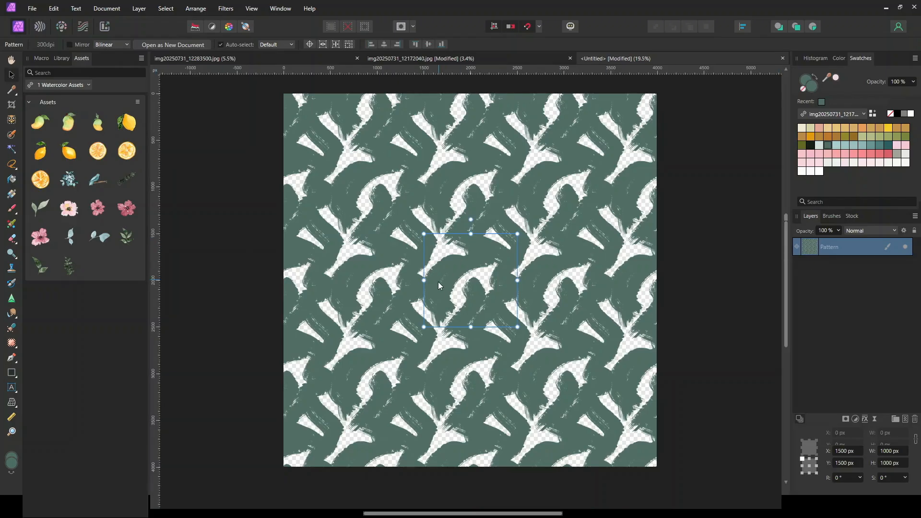
left_click_drag(460, 288, 79, 270)
left_click_drag(123, 317, 81, 255)
Create a new document from the 5x7 inch 300 DPI Cards preset in portrait orientation, 5 in wide by 7 in high.
left_click(32, 10)
left_click(39, 29)
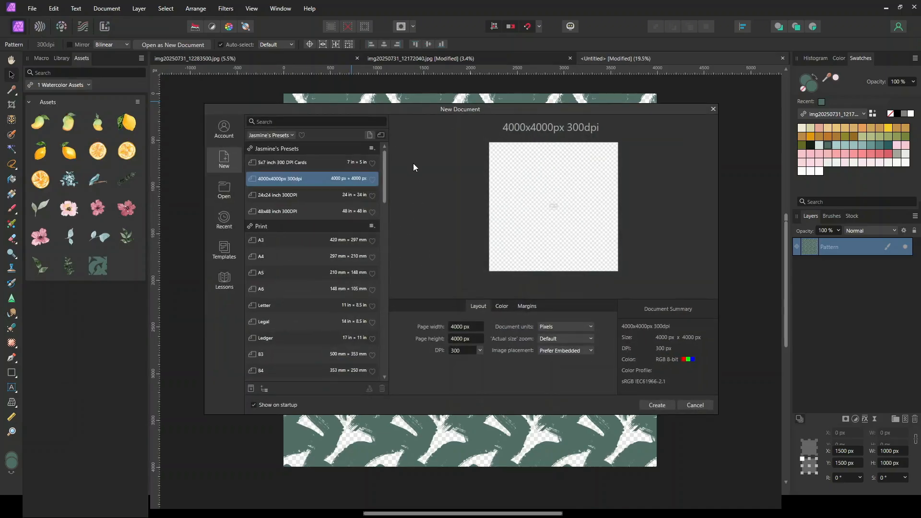
left_click(300, 164)
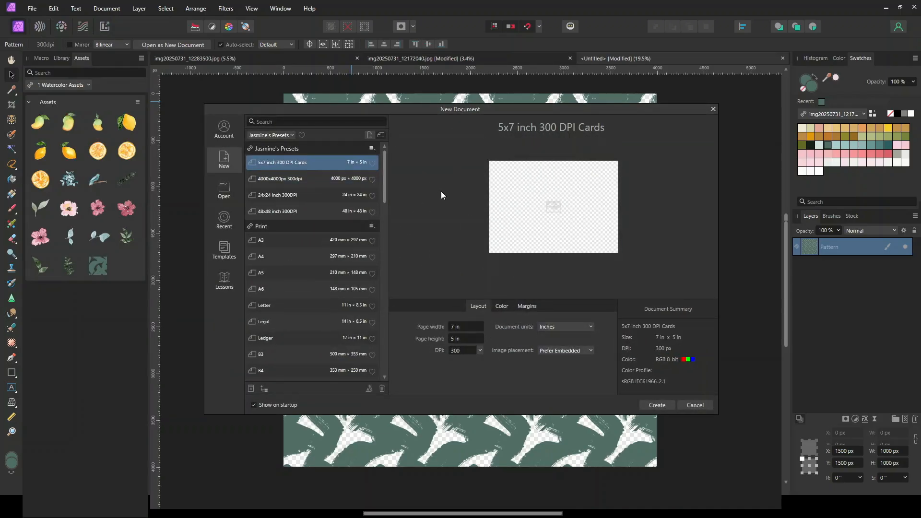
left_click(370, 136)
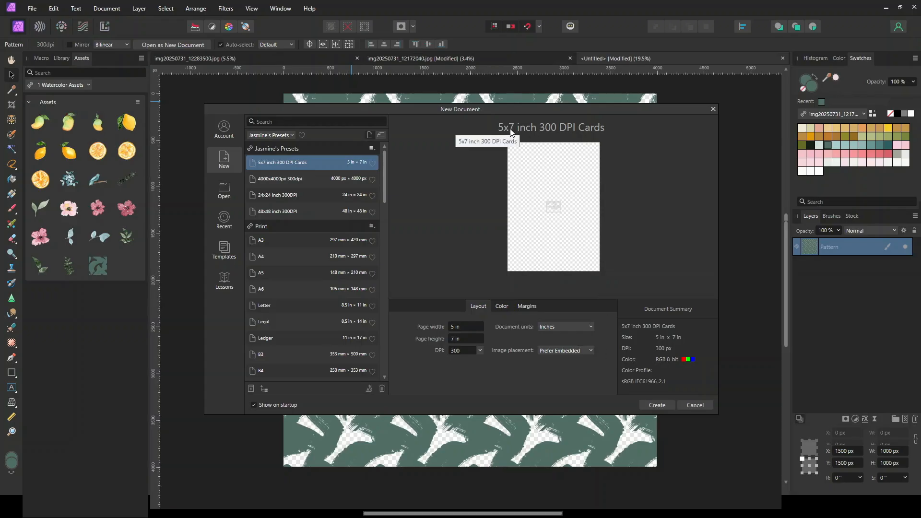
left_click(664, 405)
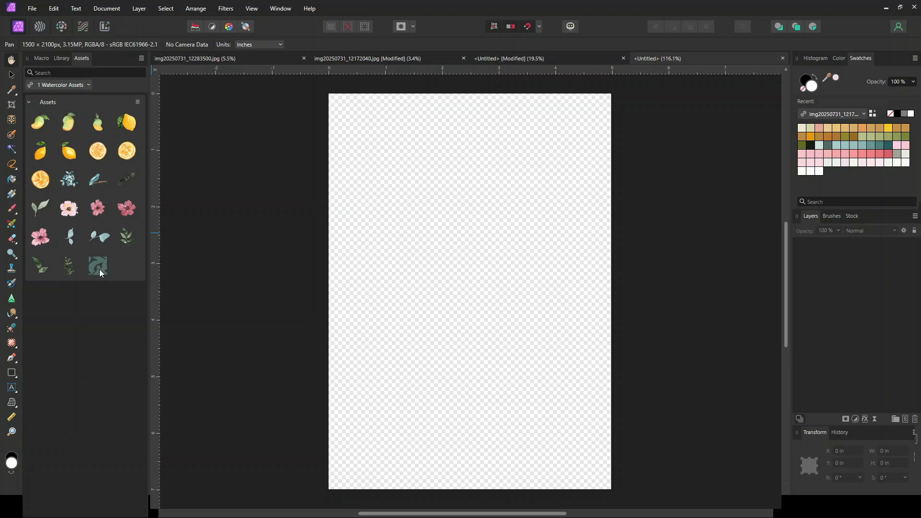
Place the stored pattern asset on the card page and scale its tile down to about 1.84 in square, near the page centre.
left_click_drag(98, 267, 372, 294)
left_click_drag(418, 293, 540, 258)
left_click_drag(572, 197, 501, 271)
left_click_drag(459, 339, 517, 252)
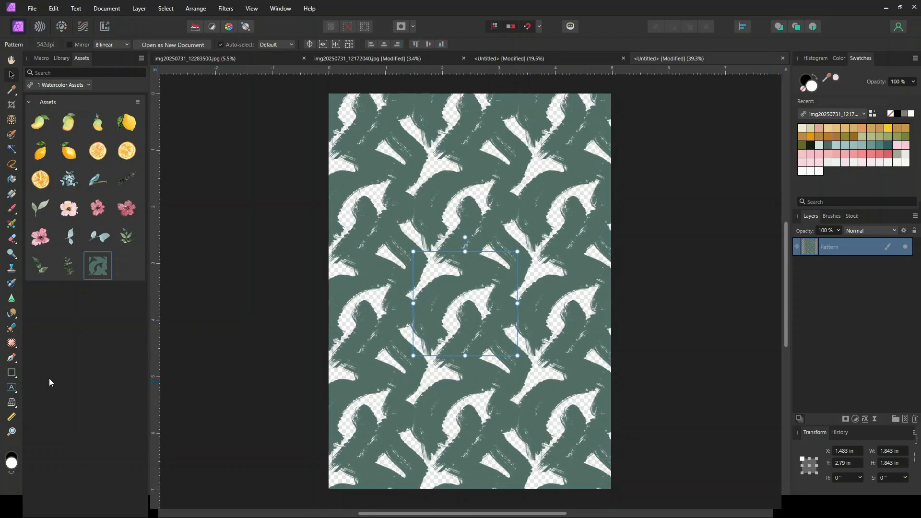
Draw a 5 x 7 in rectangle covering the whole page and move it beneath the pattern layer.
left_click(12, 374)
left_click_drag(328, 92, 612, 490)
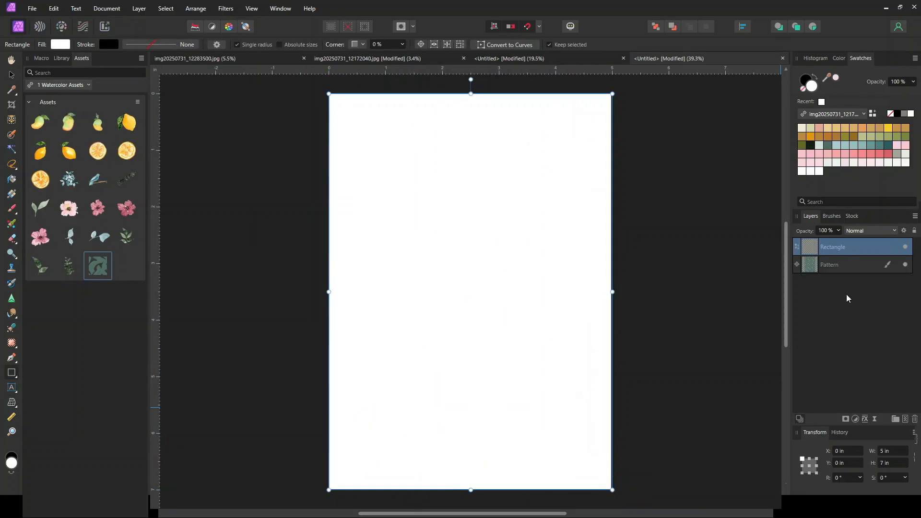
left_click_drag(845, 246, 842, 273)
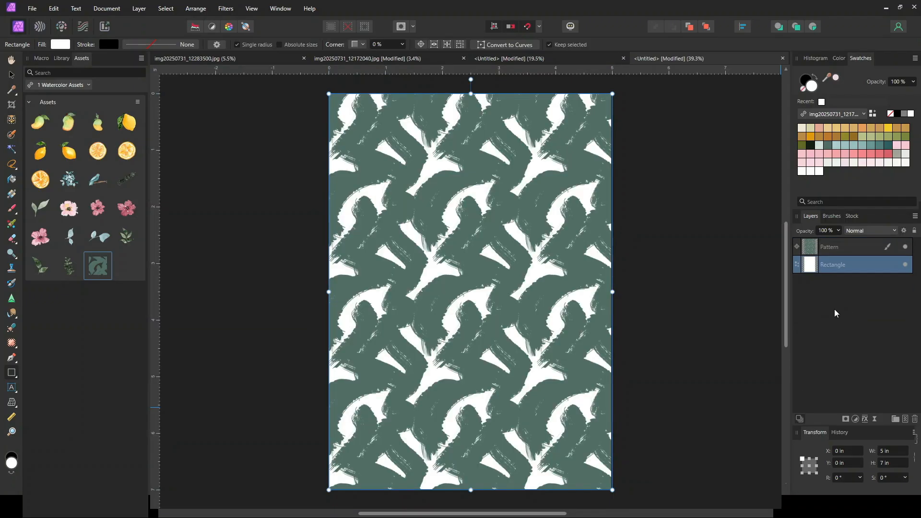
Try pink, coral red, teal and pale blue swatches as the background rectangle's fill.
left_click(819, 154)
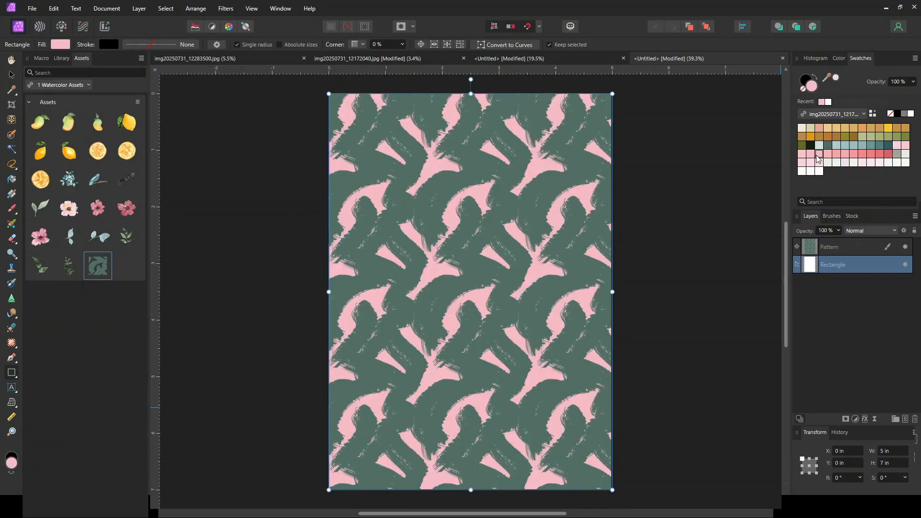
left_click(888, 154)
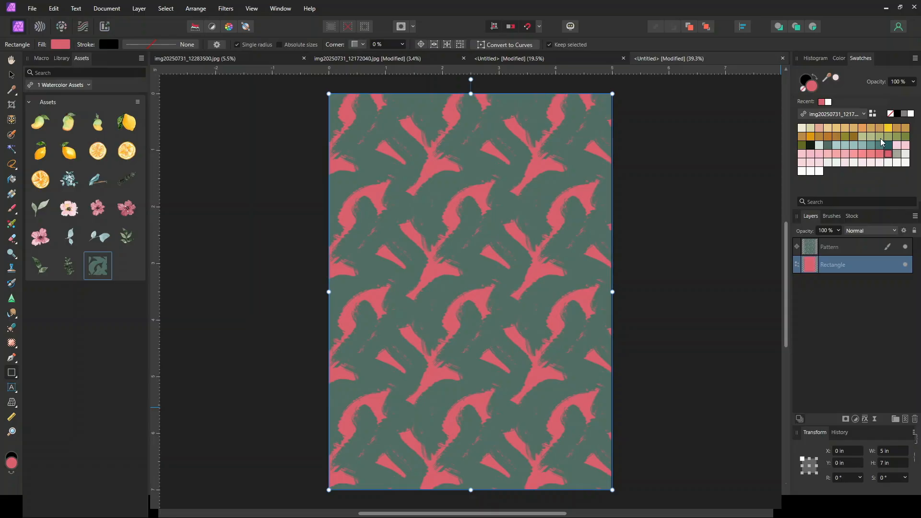
left_click(862, 145)
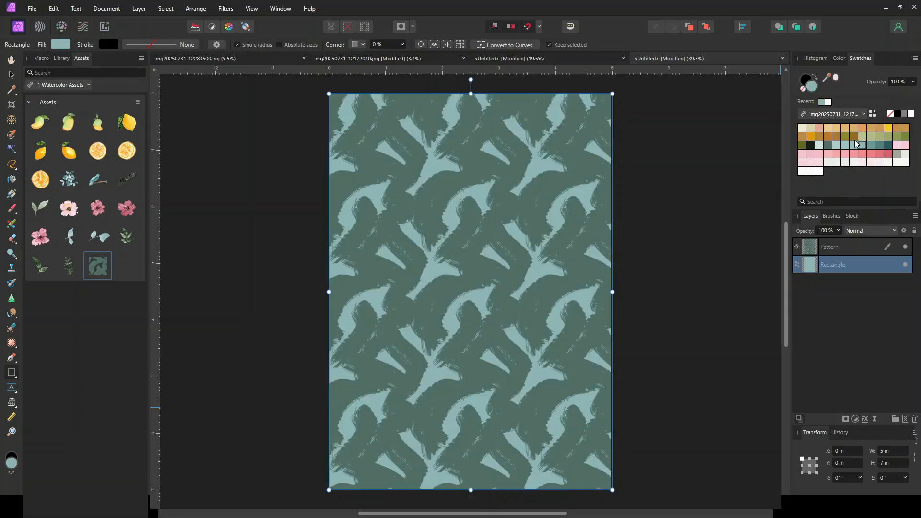
left_click(836, 146)
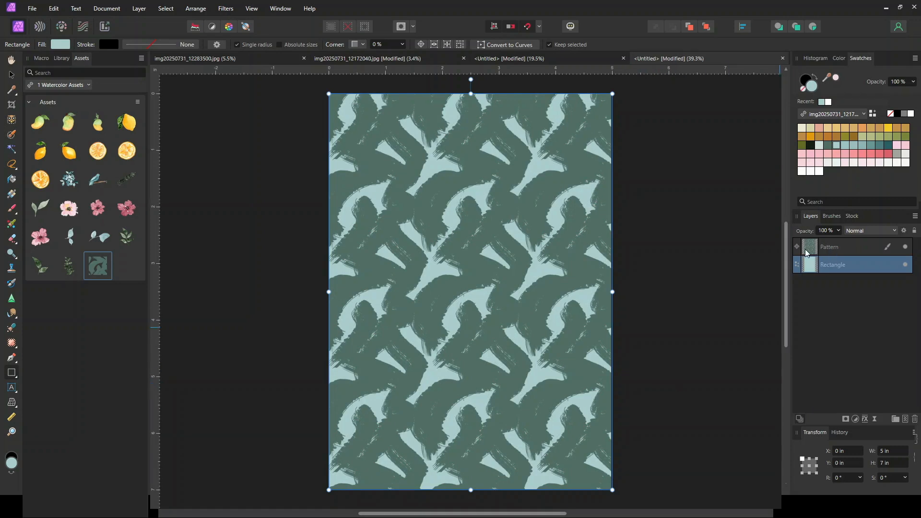
Try the coral red swatch on the pattern layer, and apply it as the background rectangle's fill.
left_click(830, 251)
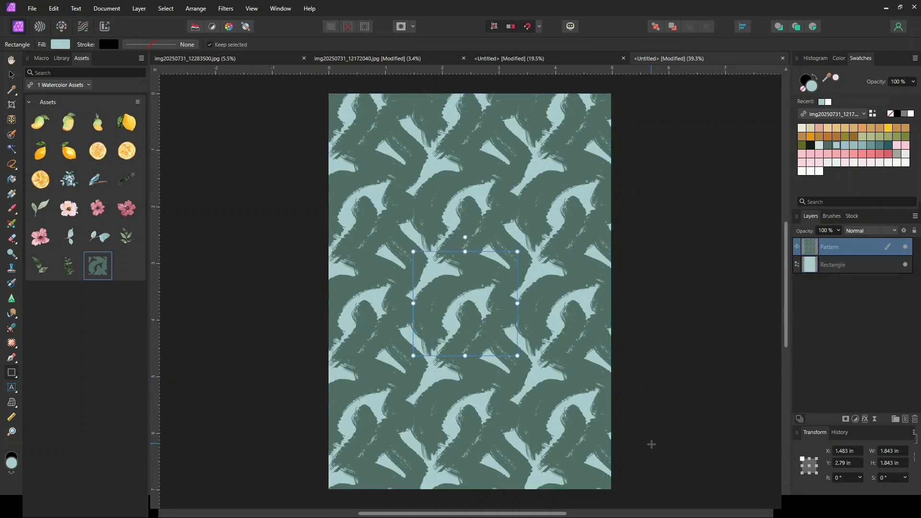
left_click(888, 155)
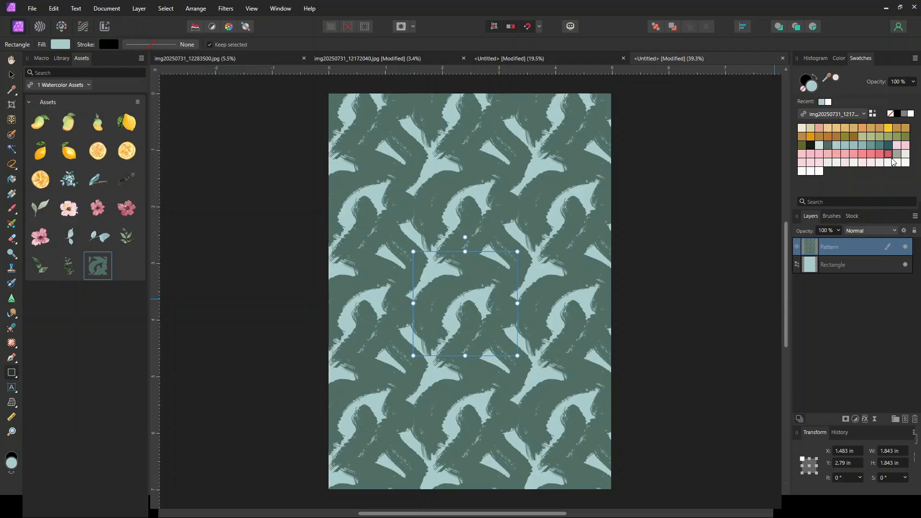
left_click(810, 271)
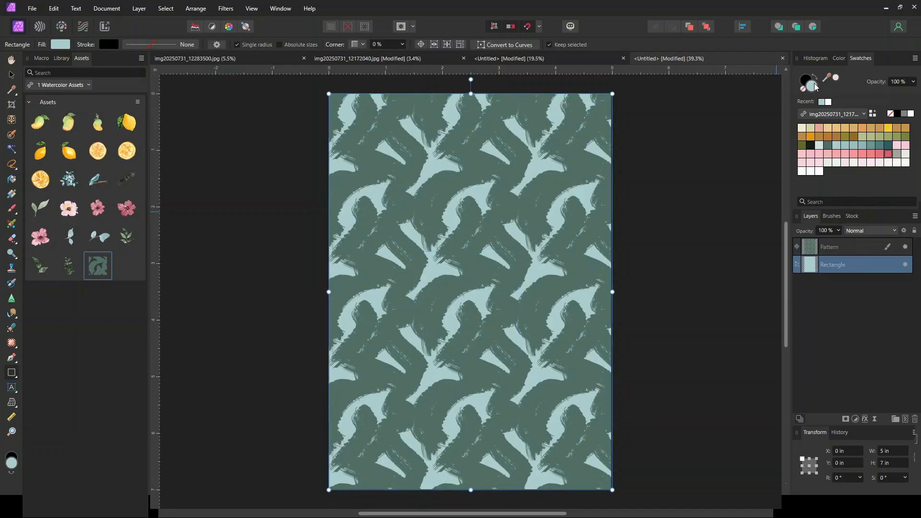
left_click(889, 154)
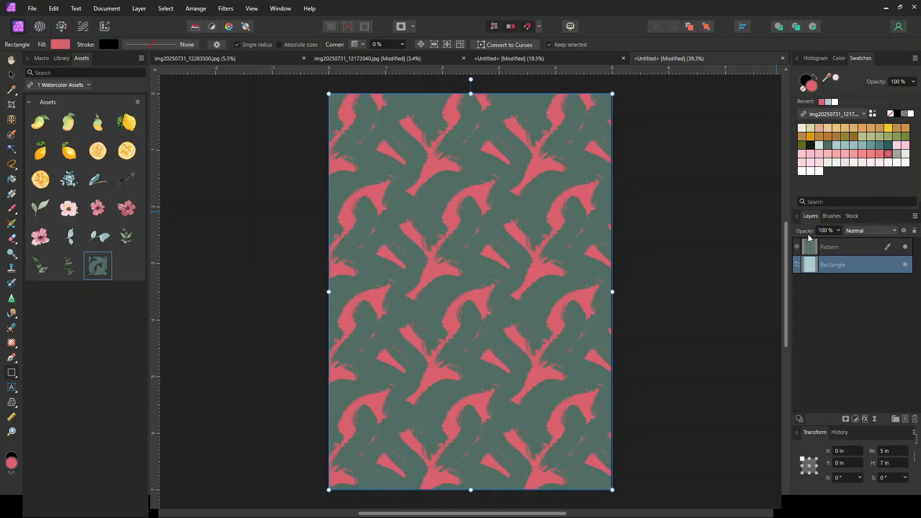
Add a Color Overlay effect to the pattern layer with a cream colour of RGB 255, 244, 207.
left_click(834, 249)
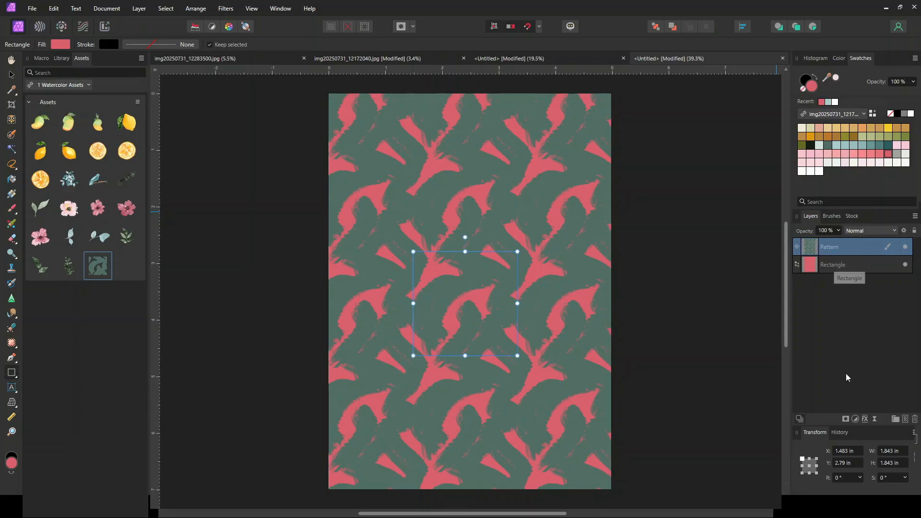
left_click(866, 420)
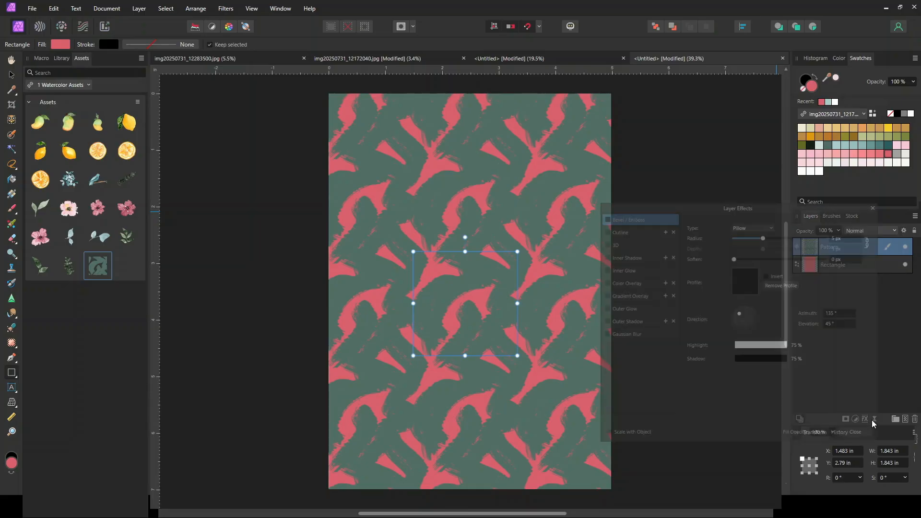
left_click(616, 282)
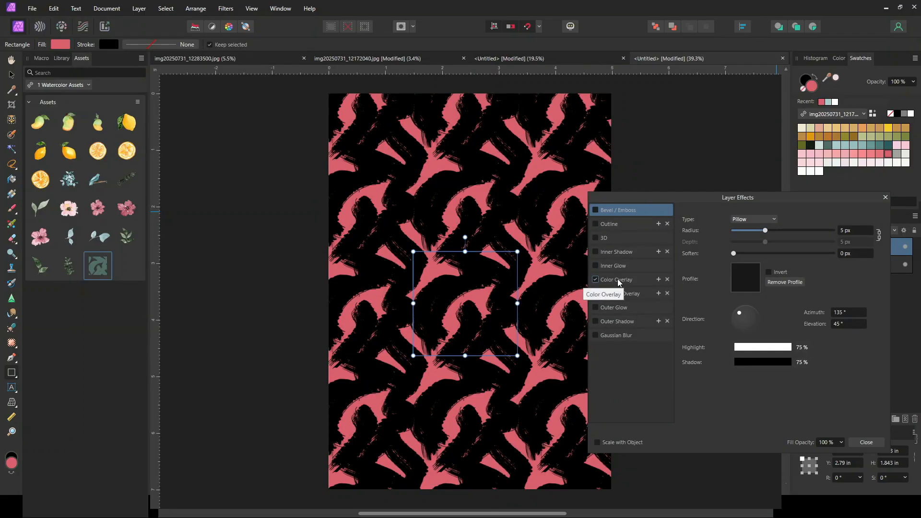
left_click(617, 279)
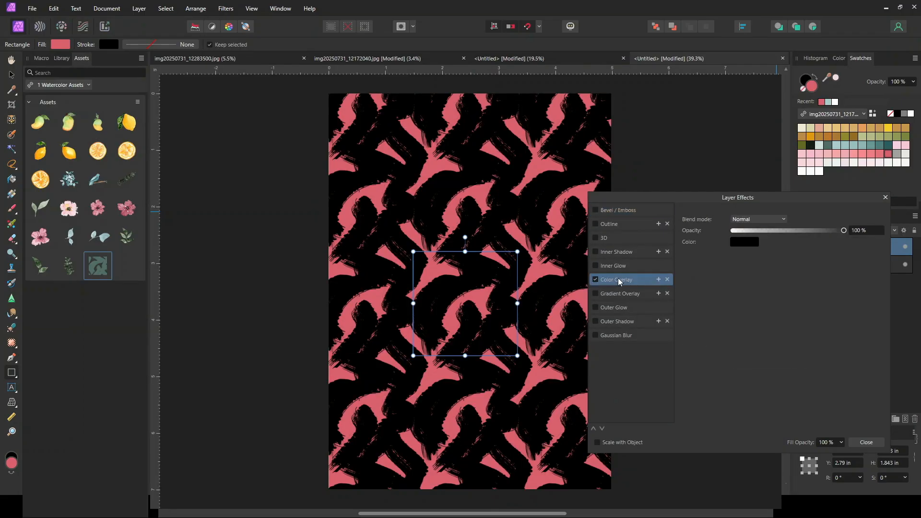
left_click(750, 245)
left_click_drag(730, 307, 702, 307)
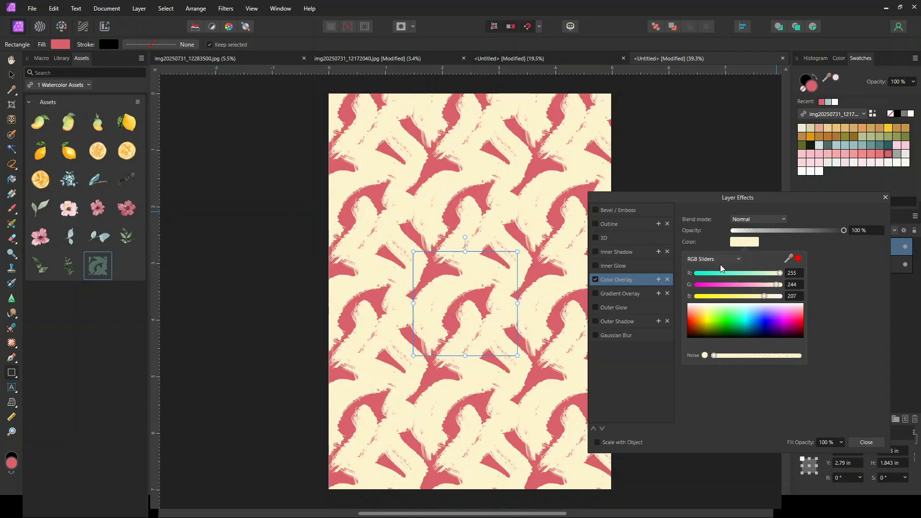
Inspect the overlay colour's hex code in the HSL Color Wheel, and return the picker to RGB Sliders.
left_click(700, 260)
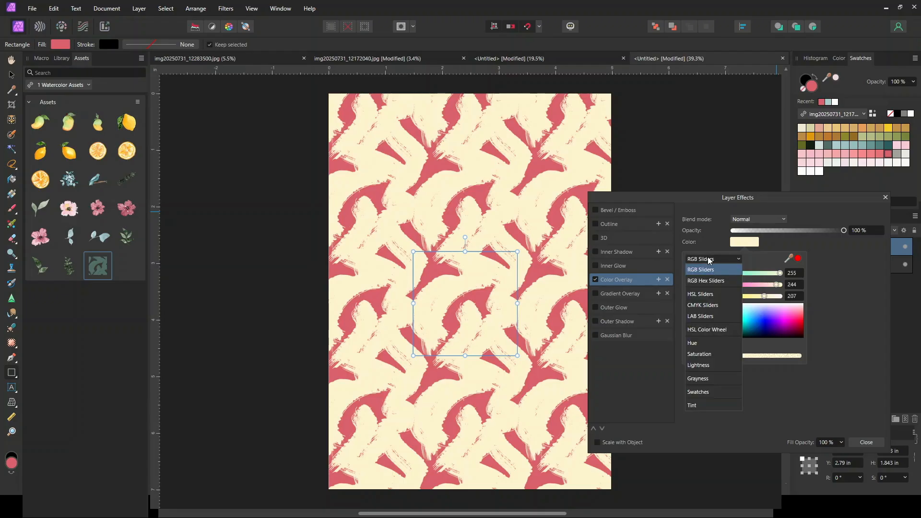
left_click(715, 333)
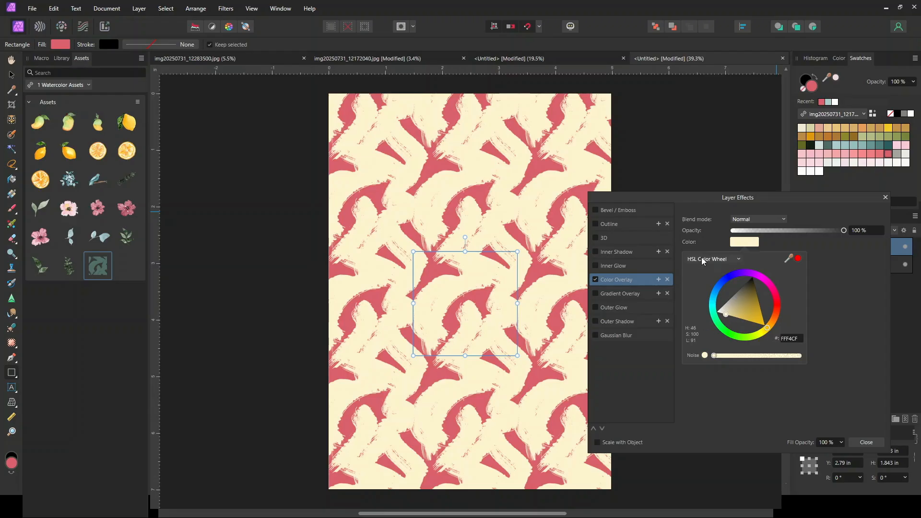
left_click(795, 339)
left_click(714, 259)
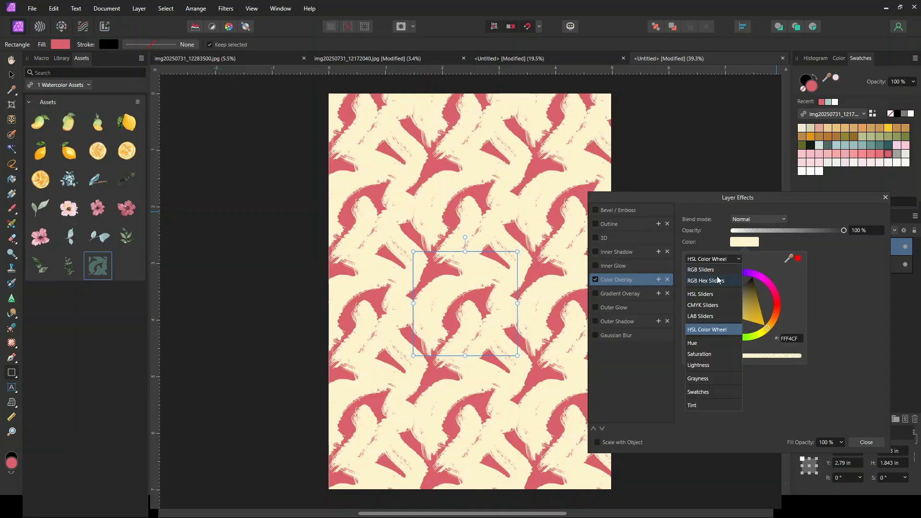
left_click(714, 270)
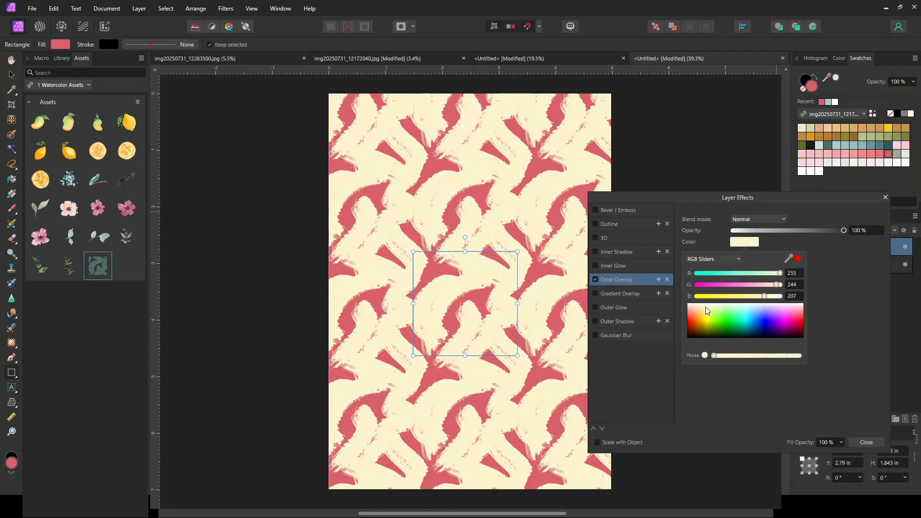
Change the pattern's overlay colour to a paler cream of RGB 255, 253, 221.
left_click(715, 316)
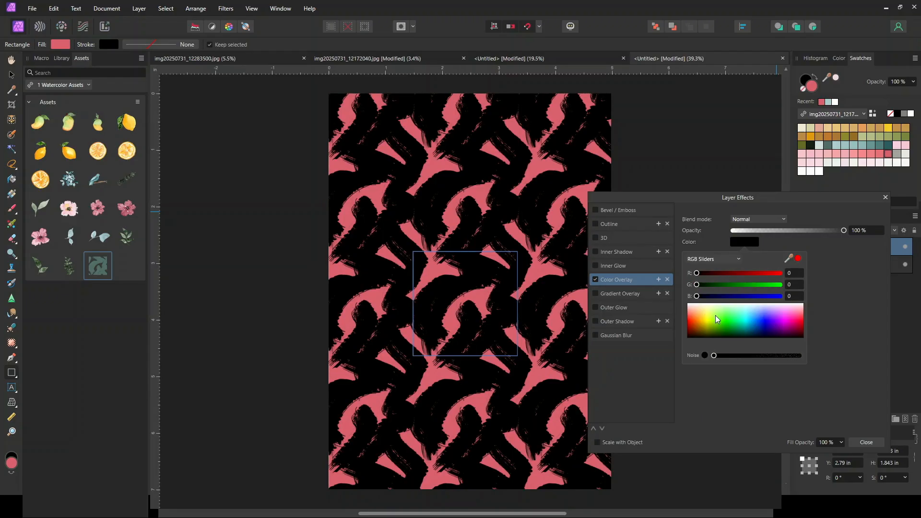
left_click(707, 306)
left_click_drag(706, 306, 706, 306)
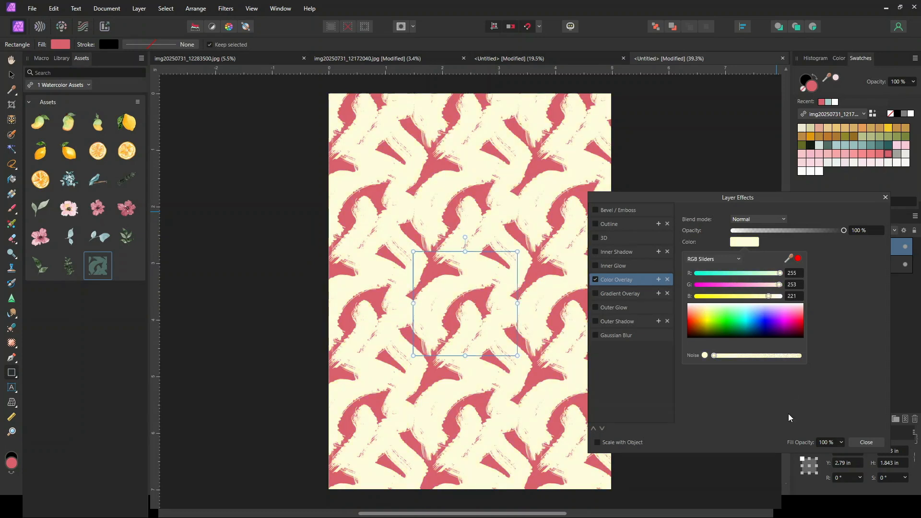
left_click(859, 442)
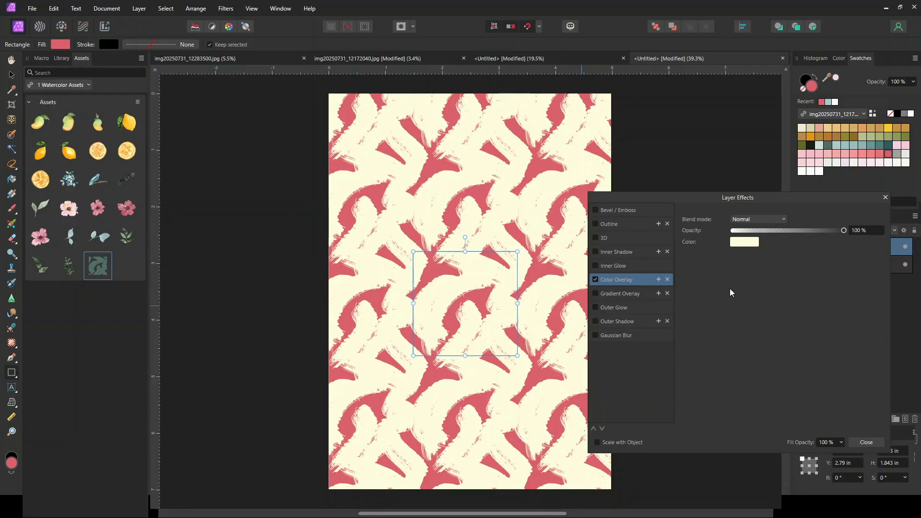
Review the overlay's blend modes, keep Normal, and close the layer effects.
left_click(757, 220)
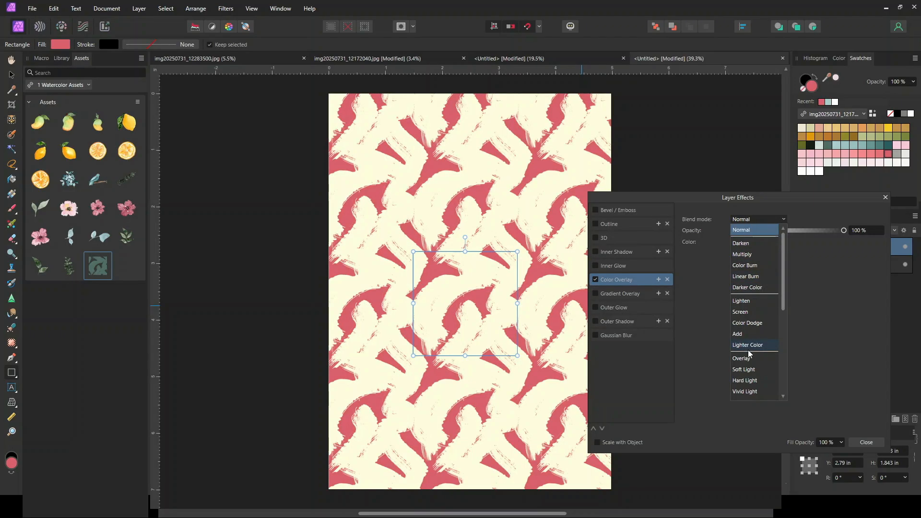
left_click(748, 231)
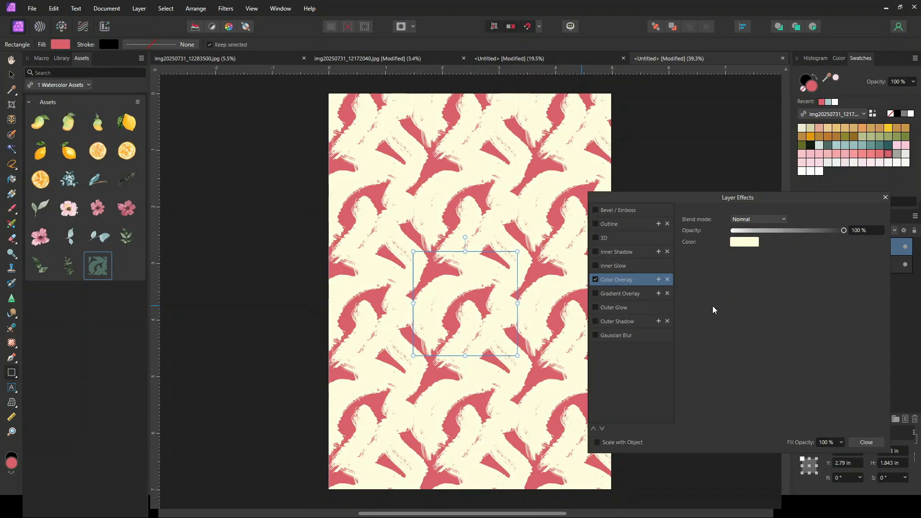
left_click(864, 442)
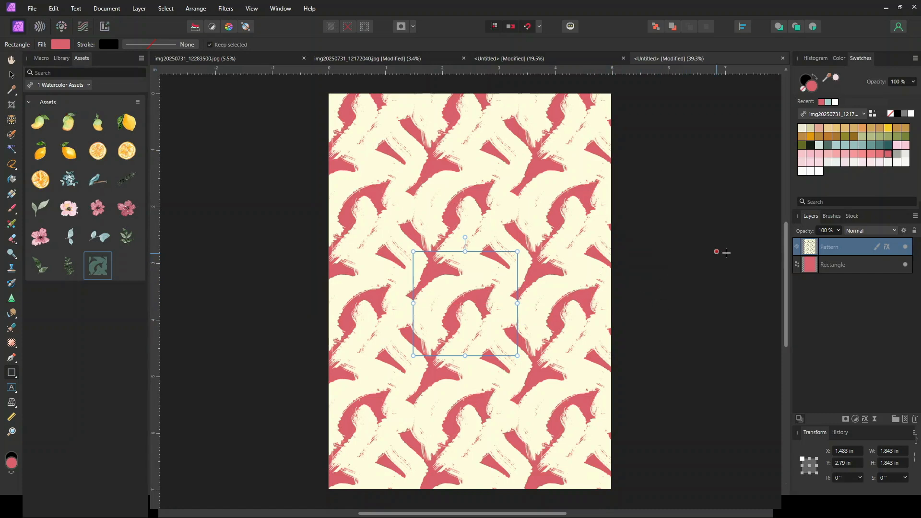
Turn off the Color Overlay effect on the pattern layer.
left_click(886, 248)
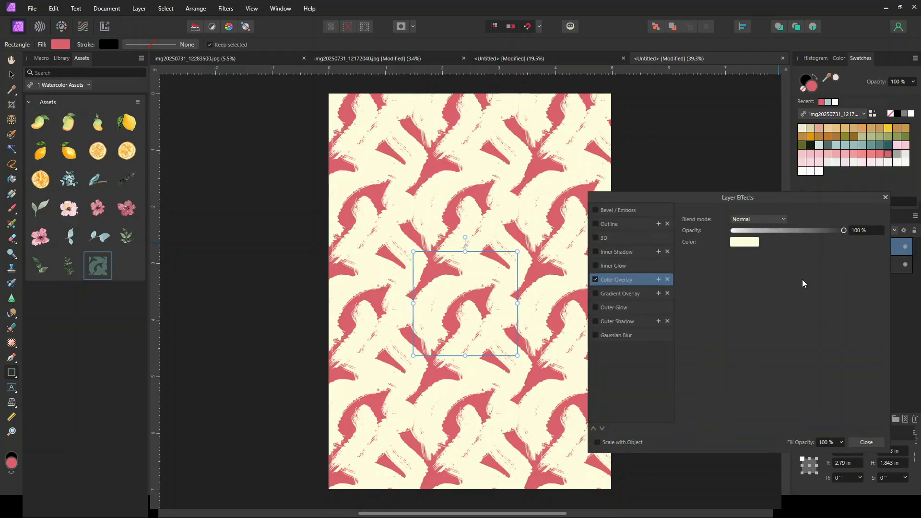
left_click(596, 280)
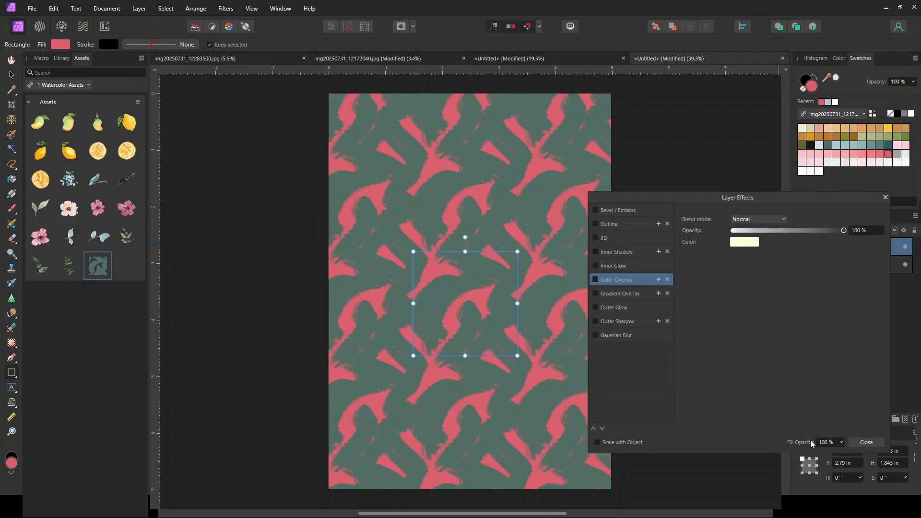
left_click(865, 442)
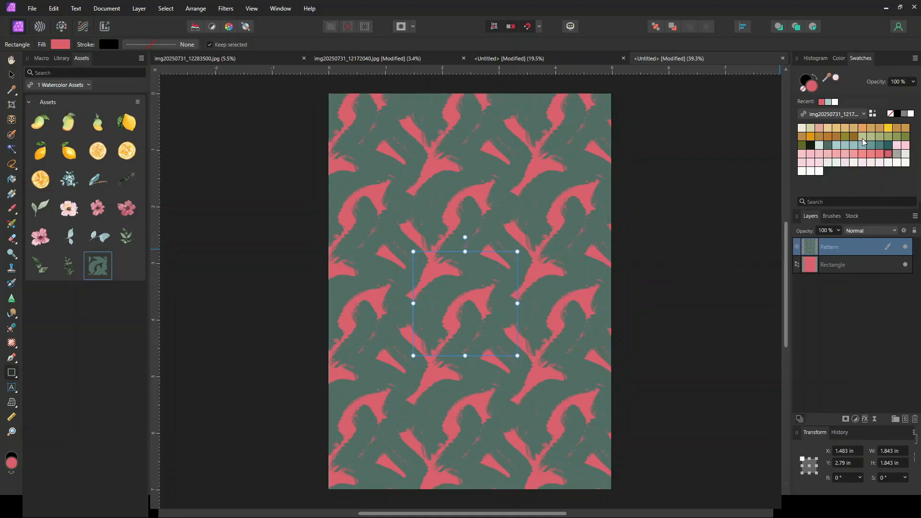
Add an HSL adjustment to the pattern layer with hue shift -68.5°, saturation 84% and luminosity 64%.
left_click(855, 425)
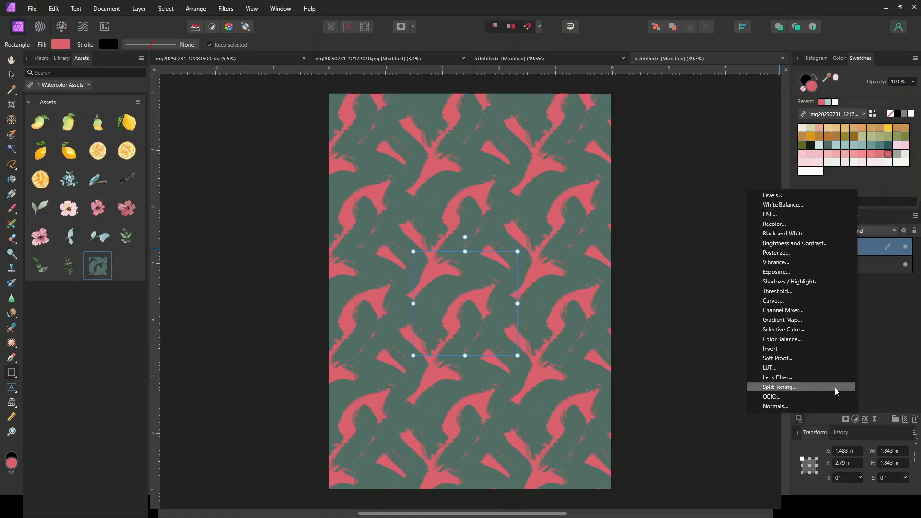
left_click(768, 216)
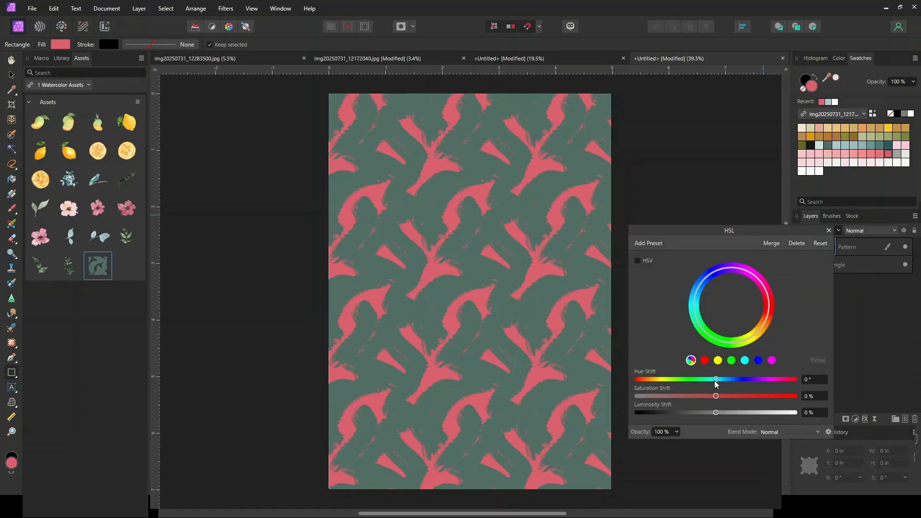
mouse_move(717, 380)
left_mouse_down()
mouse_move(783, 379)
mouse_move(699, 382)
left_mouse_up()
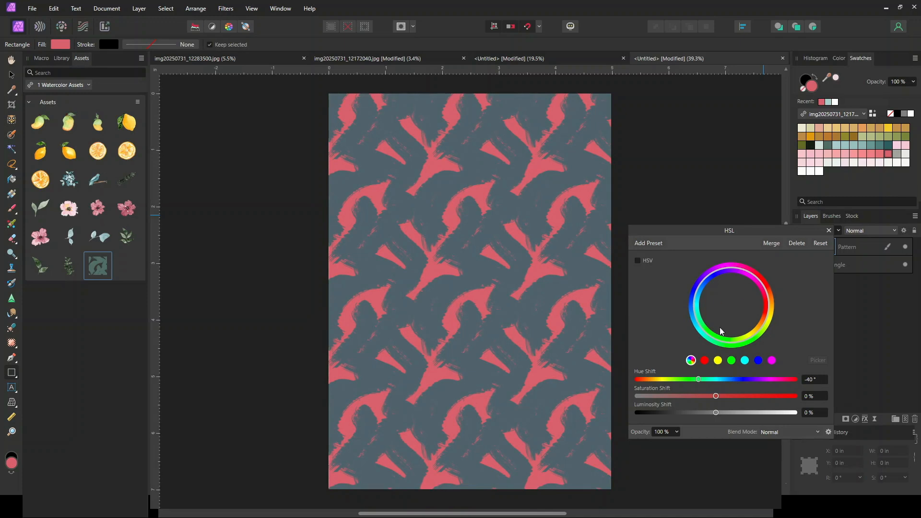
left_click_drag(721, 395, 782, 396)
left_click_drag(716, 413, 766, 413)
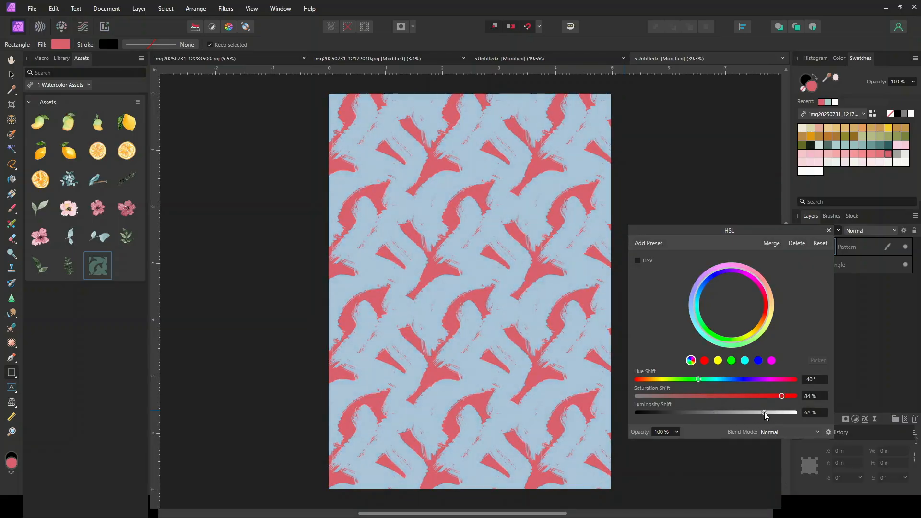
left_click_drag(699, 380, 674, 379)
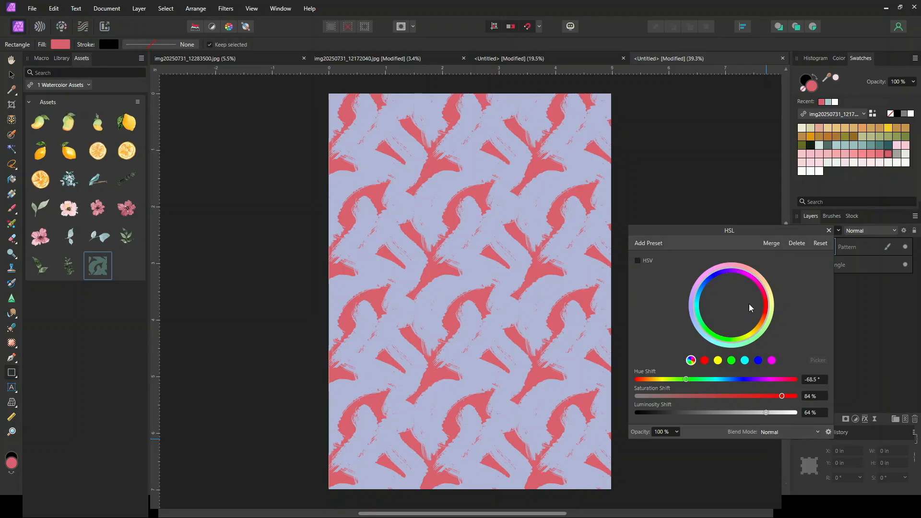
left_click(829, 231)
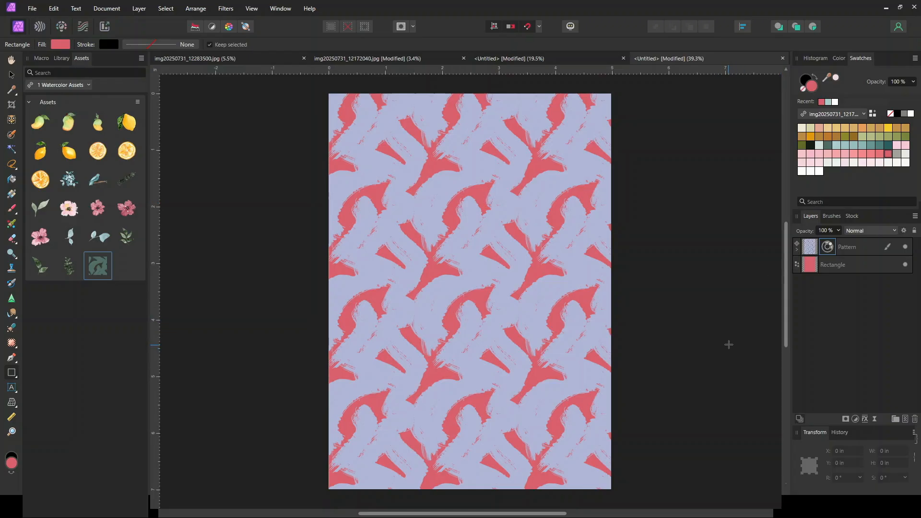
Display the layer commands for creating a pattern layer.
left_click(139, 9)
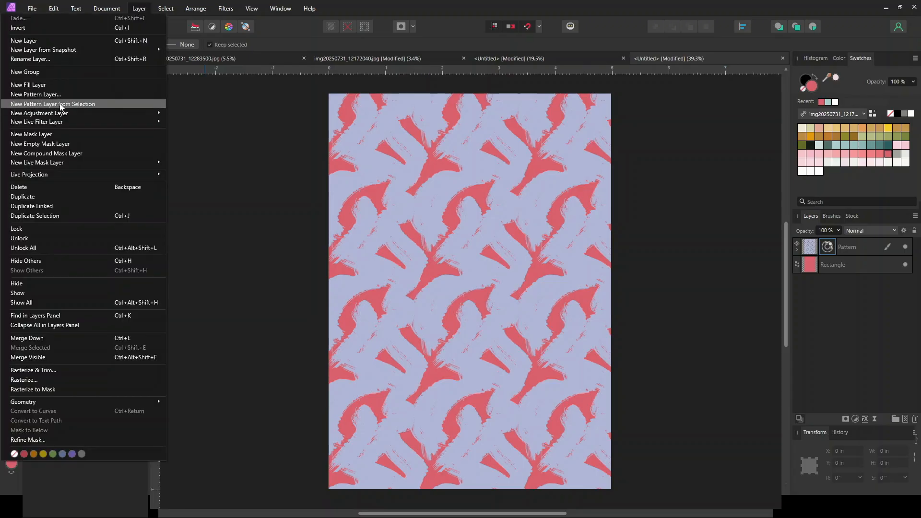